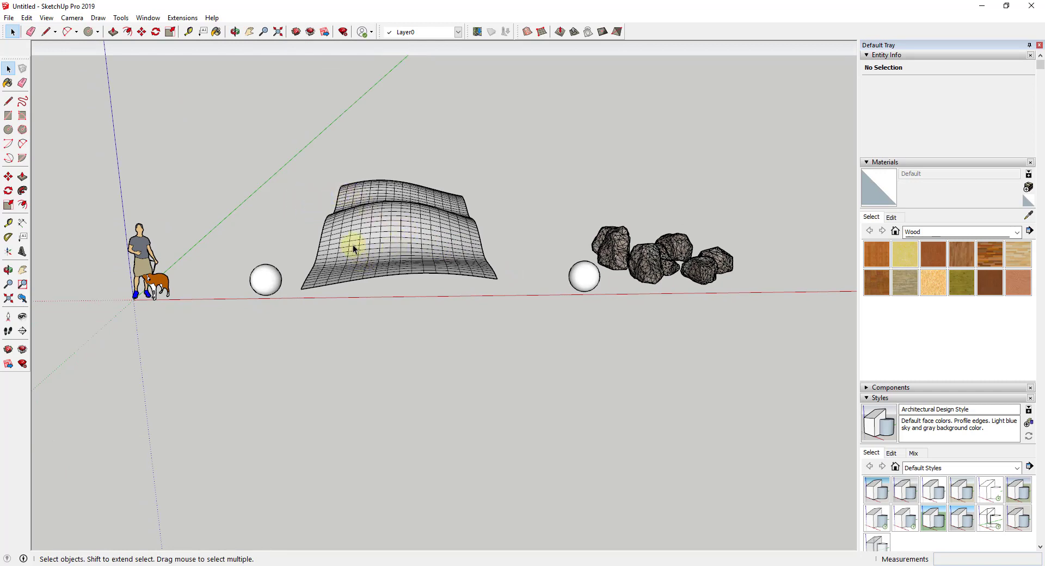
pyautogui.scroll(3, 261, 267)
pyautogui.scroll(2, 261, 267)
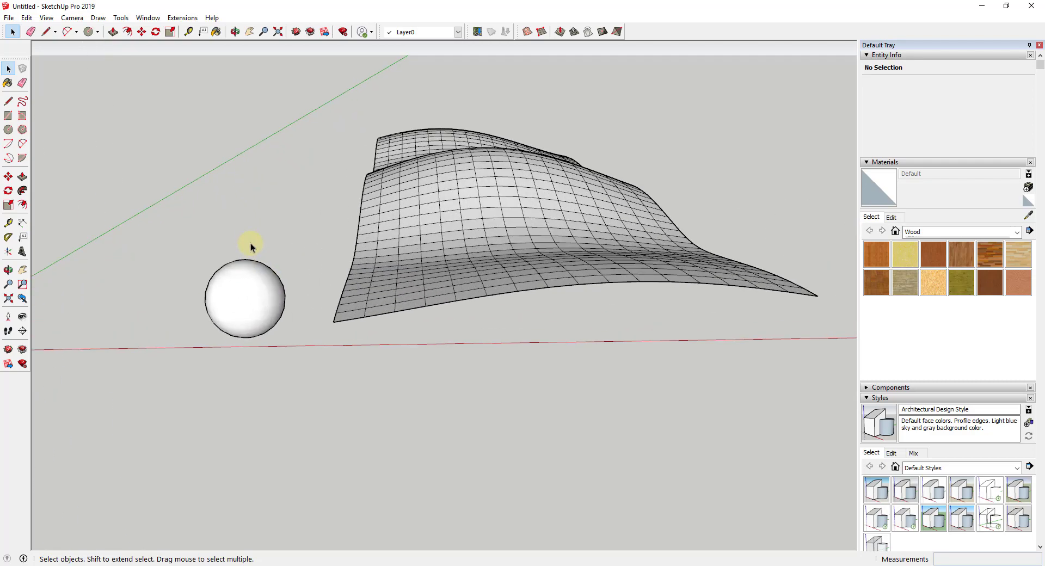
pyautogui.moveTo(251, 243); pyautogui.dragTo(327, 284, button='middle')
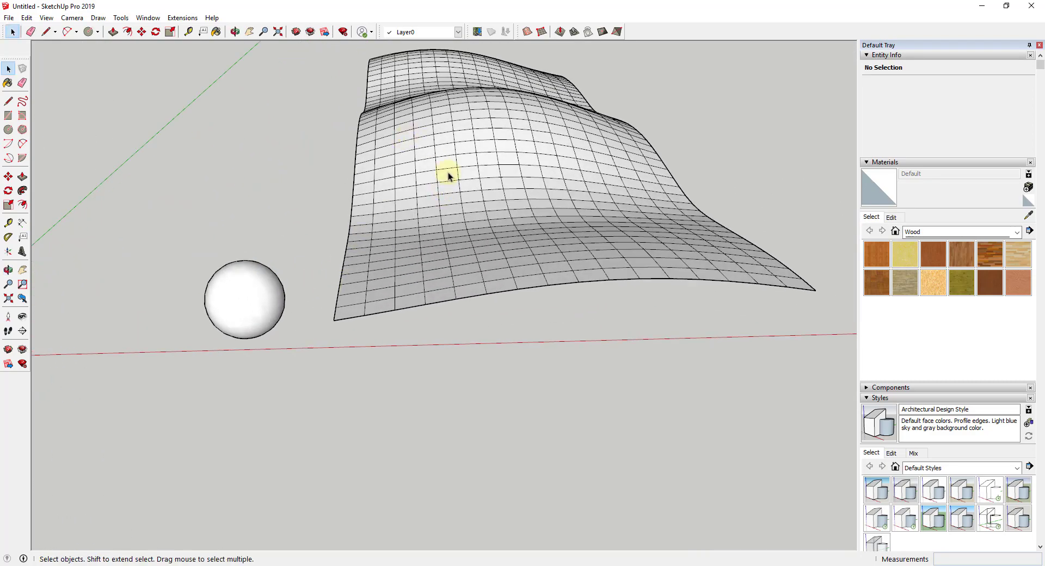
pyautogui.moveTo(456, 173); pyautogui.dragTo(476, 251, button='middle')
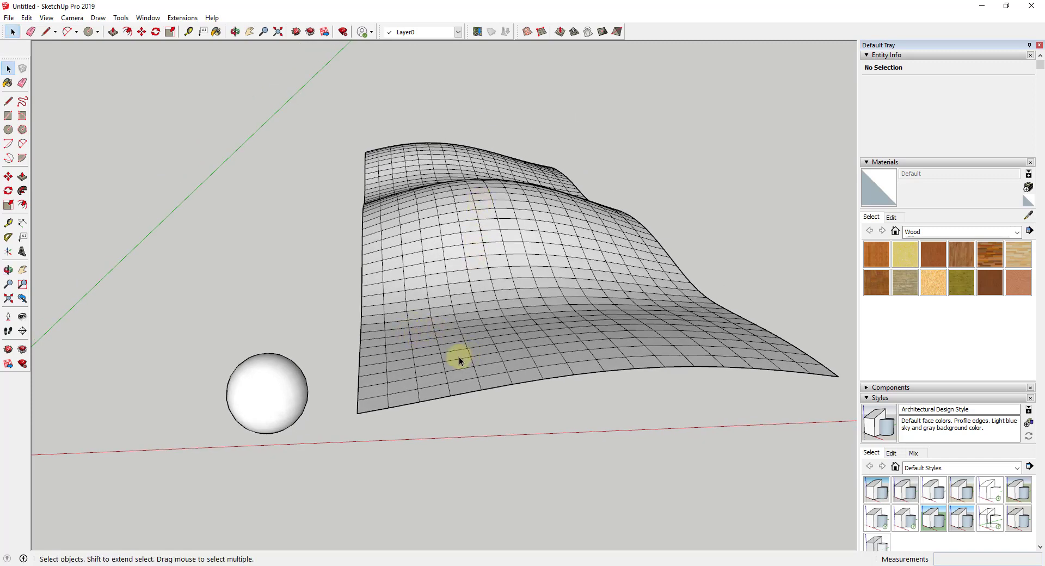
pyautogui.scroll(5, 253, 471)
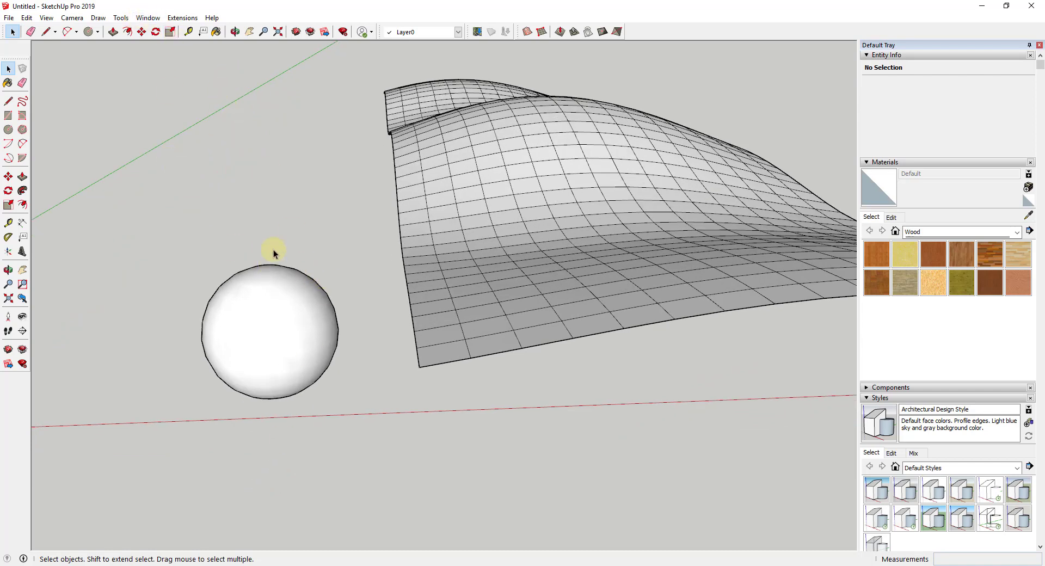
# Step: Show the Selection Toys toolbar and undock it so that it floats over the drawing area
pyautogui.rightClick(649, 40)
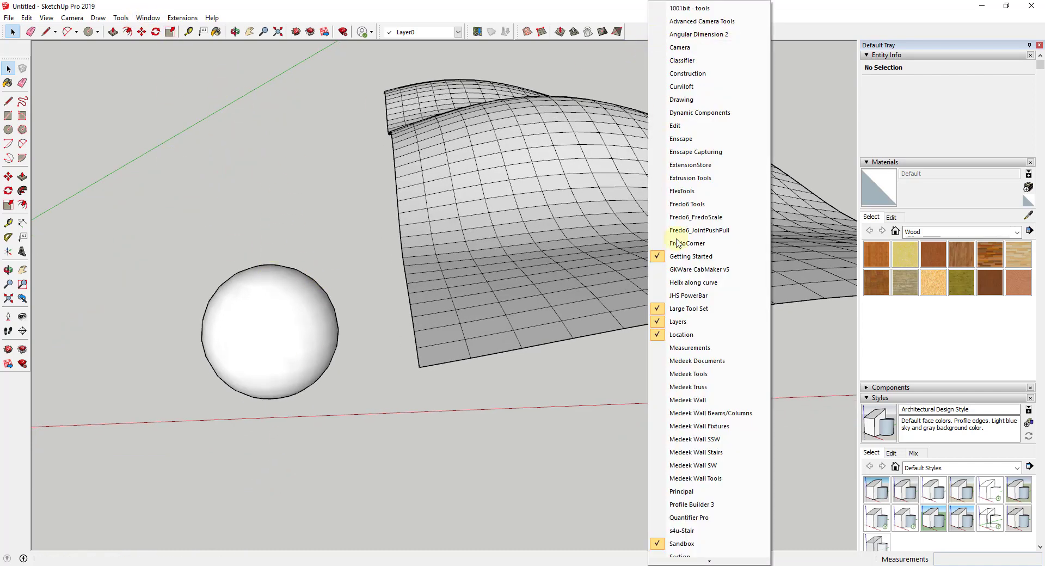
pyautogui.scroll(-5, 696, 423)
pyautogui.click(688, 433)
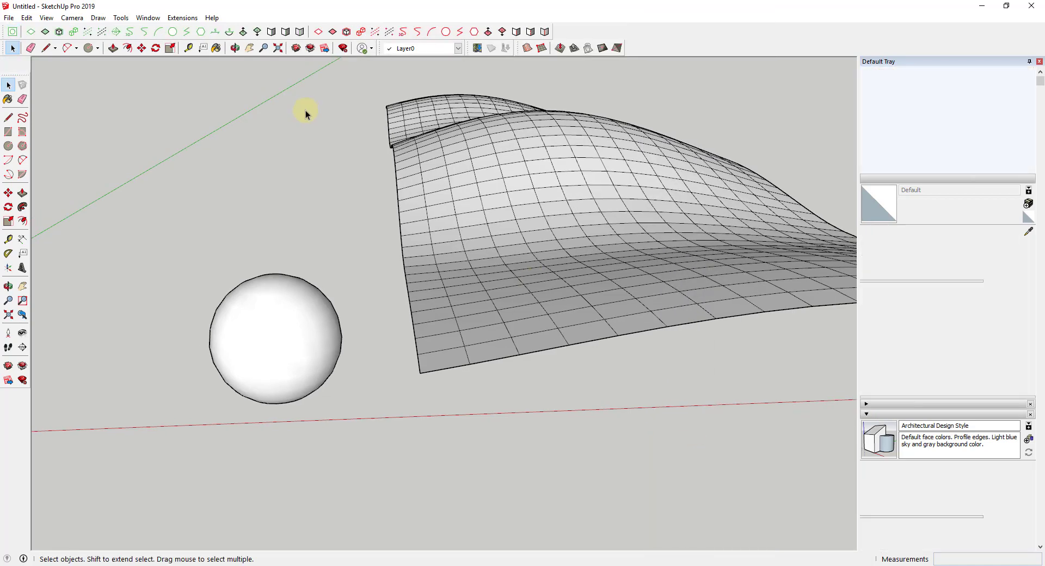
pyautogui.moveTo(3, 31); pyautogui.dragTo(332, 70)
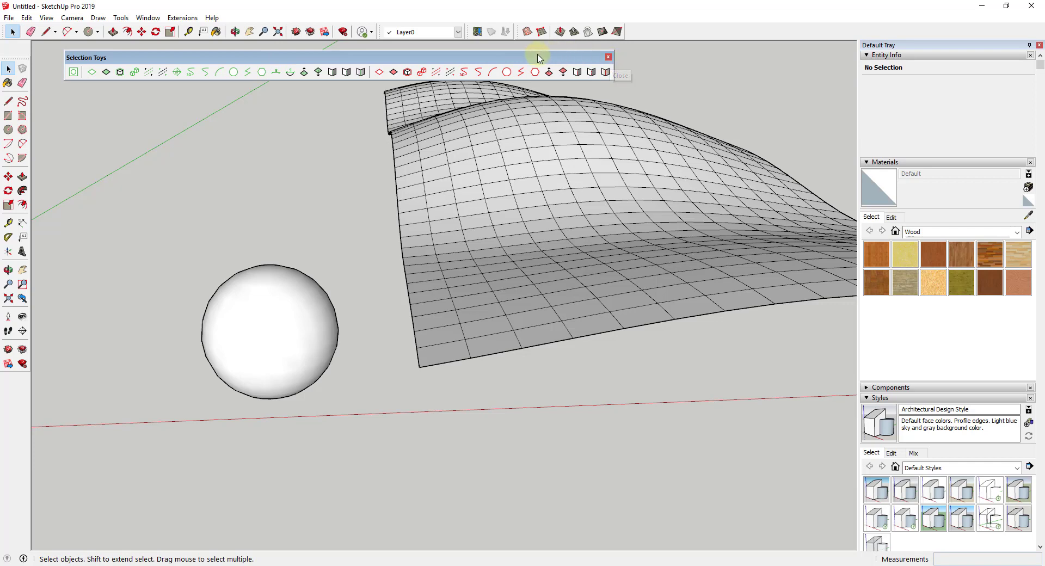
pyautogui.rightClick(255, 318)
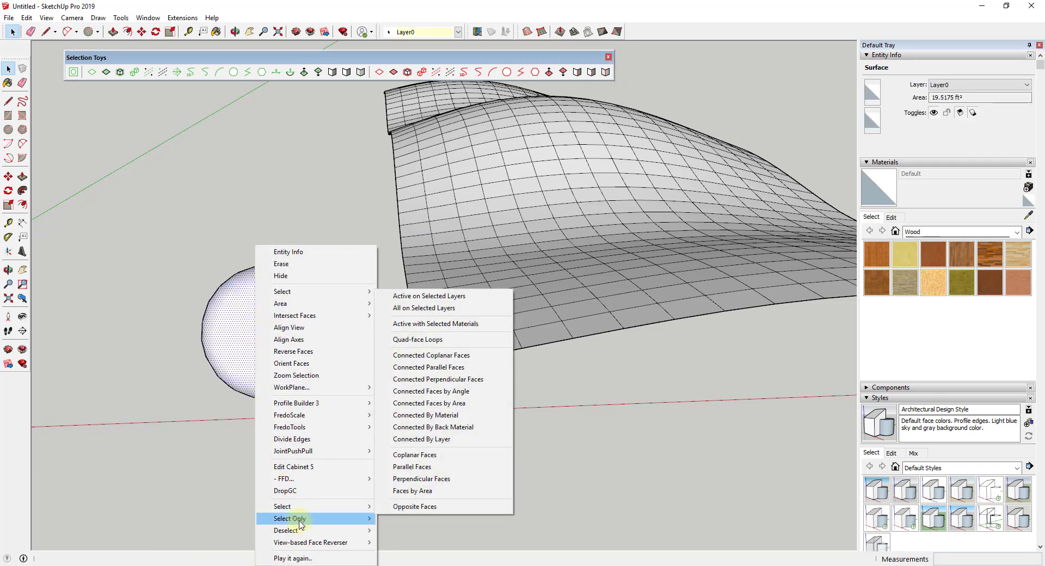
pyautogui.moveTo(301, 520)
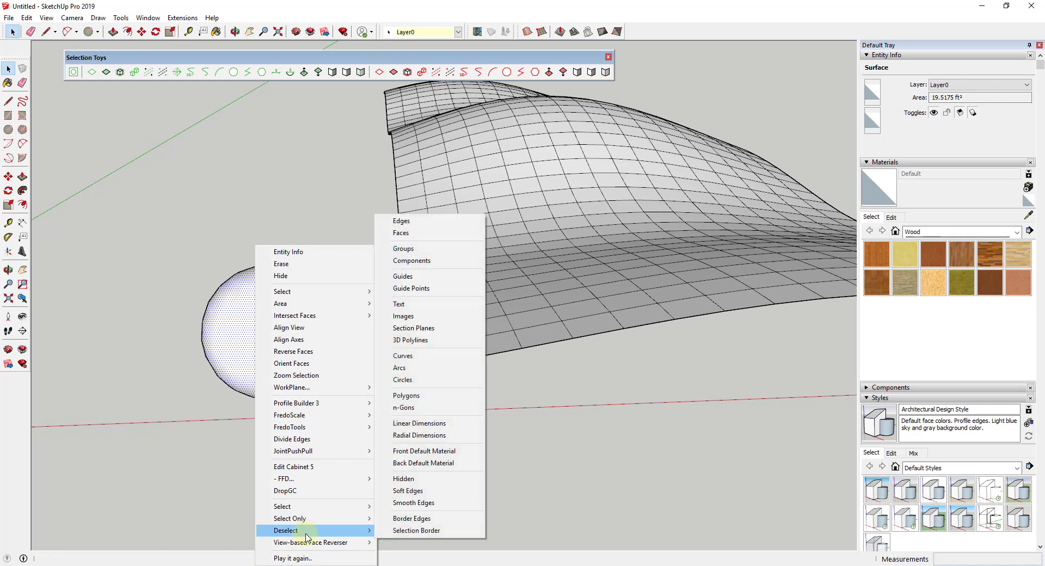
pyautogui.click(140, 187)
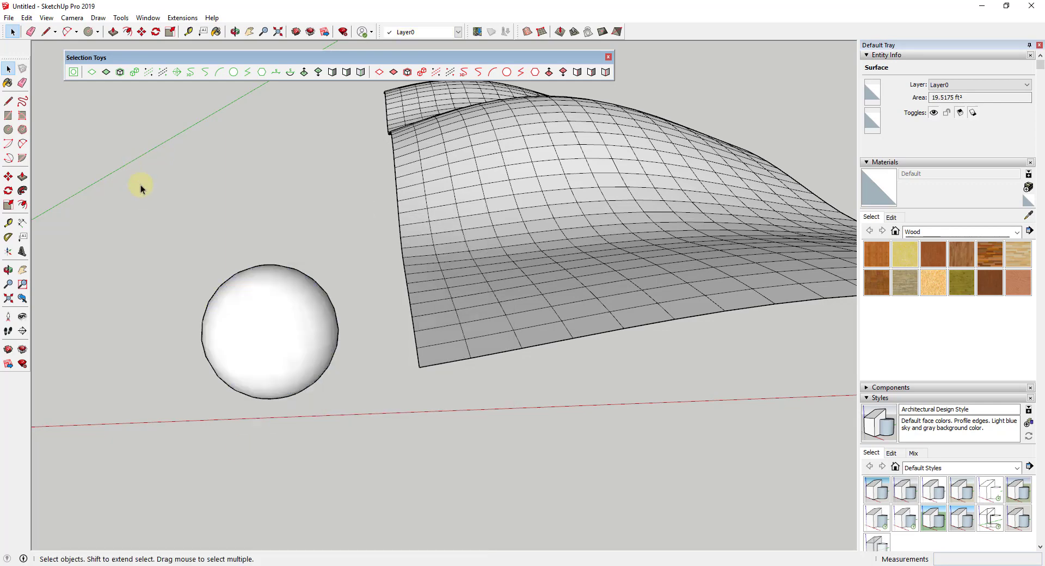
# Step: Open the Selection Toys cheat sheet, enlarge it to read through the selection tool descriptions, and close it
pyautogui.click(119, 19)
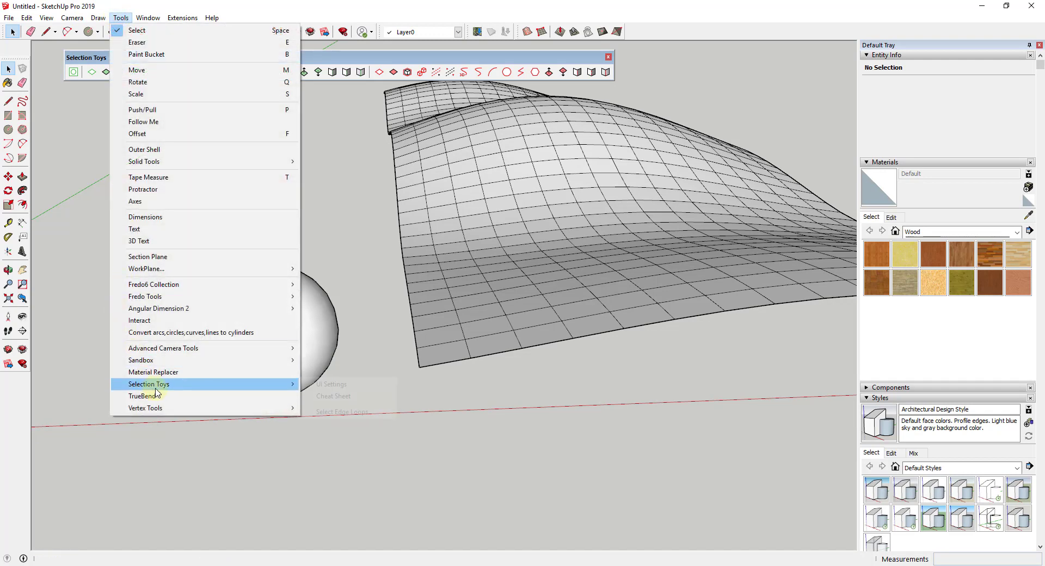
pyautogui.moveTo(195, 385)
pyautogui.click(337, 397)
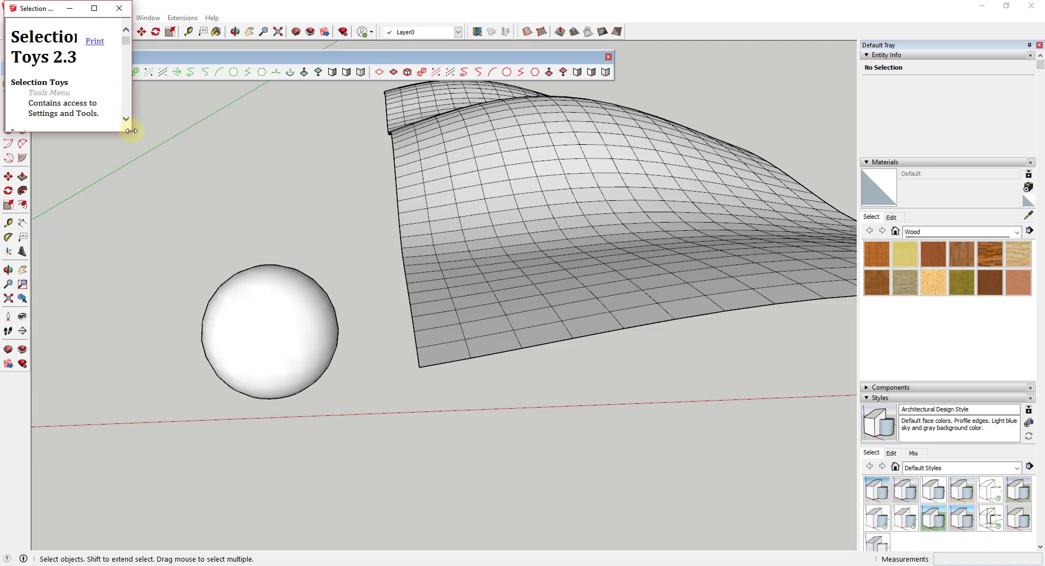
pyautogui.moveTo(130, 133); pyautogui.dragTo(568, 480)
pyautogui.scroll(-3, 256, 179)
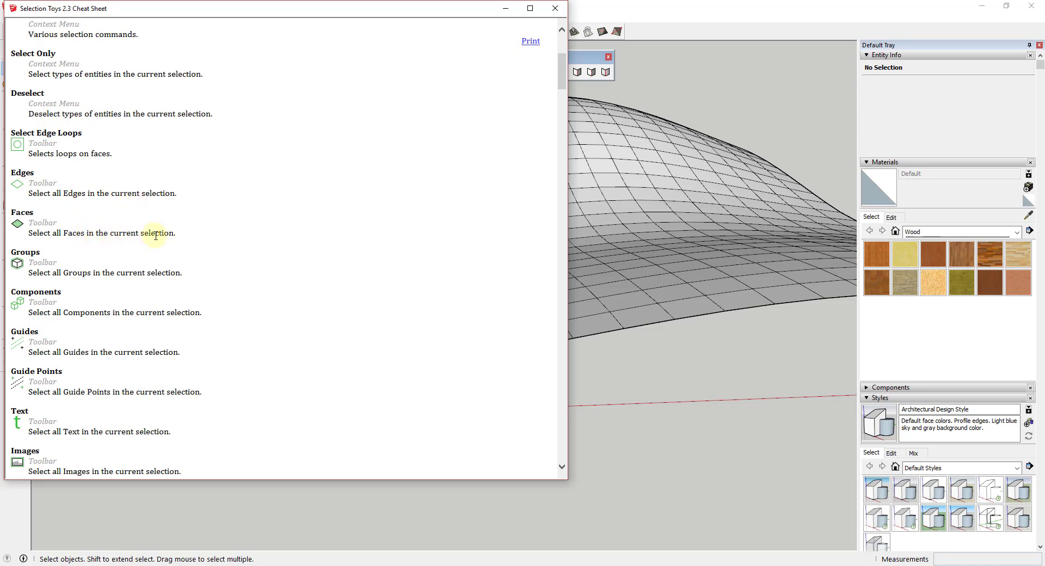
pyautogui.scroll(-5, 164, 234)
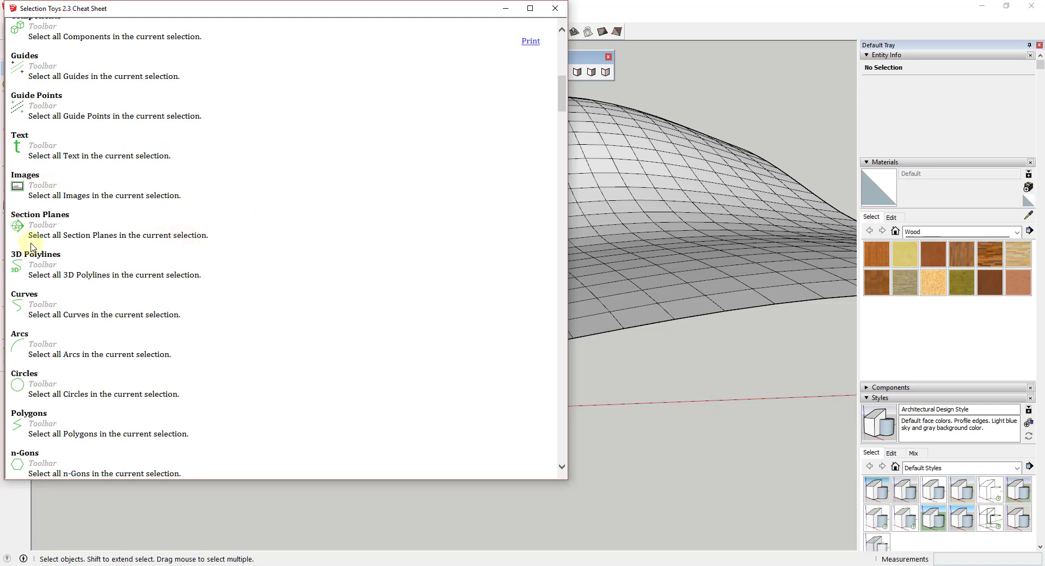
pyautogui.scroll(-3, 175, 333)
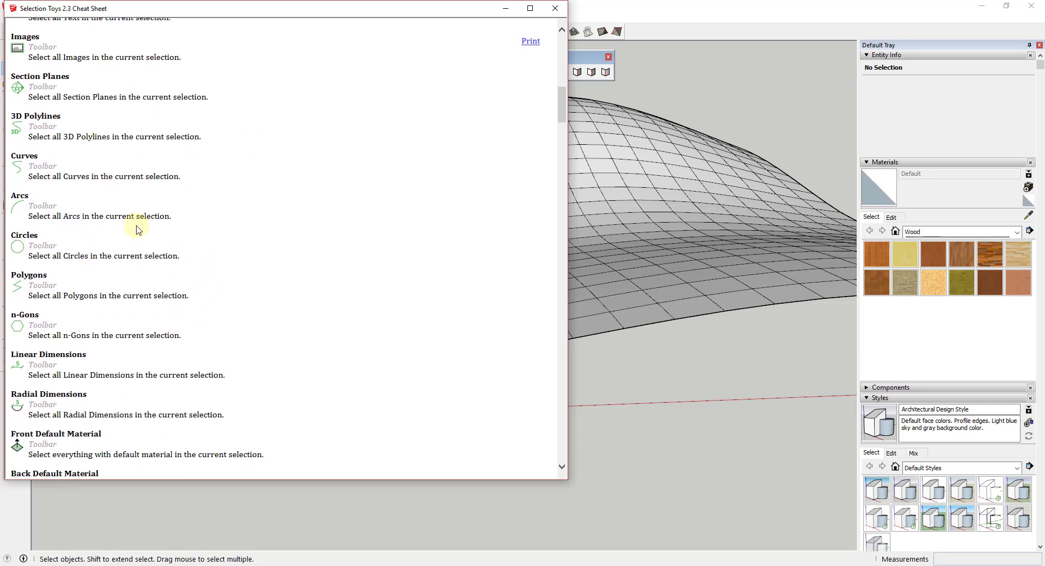
pyautogui.click(554, 8)
pyautogui.press('o')
pyautogui.press('space')
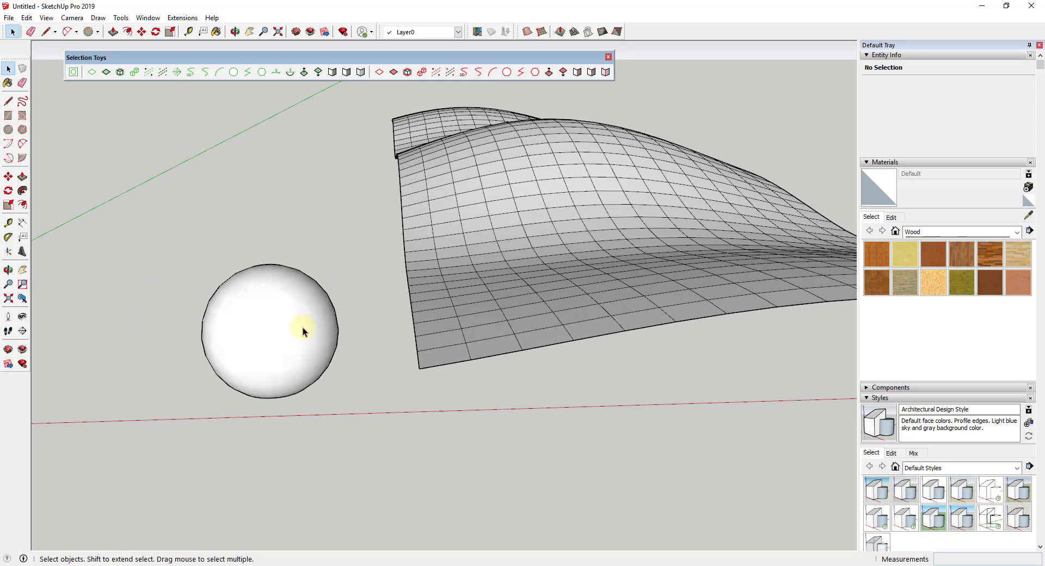
pyautogui.rightClick(276, 338)
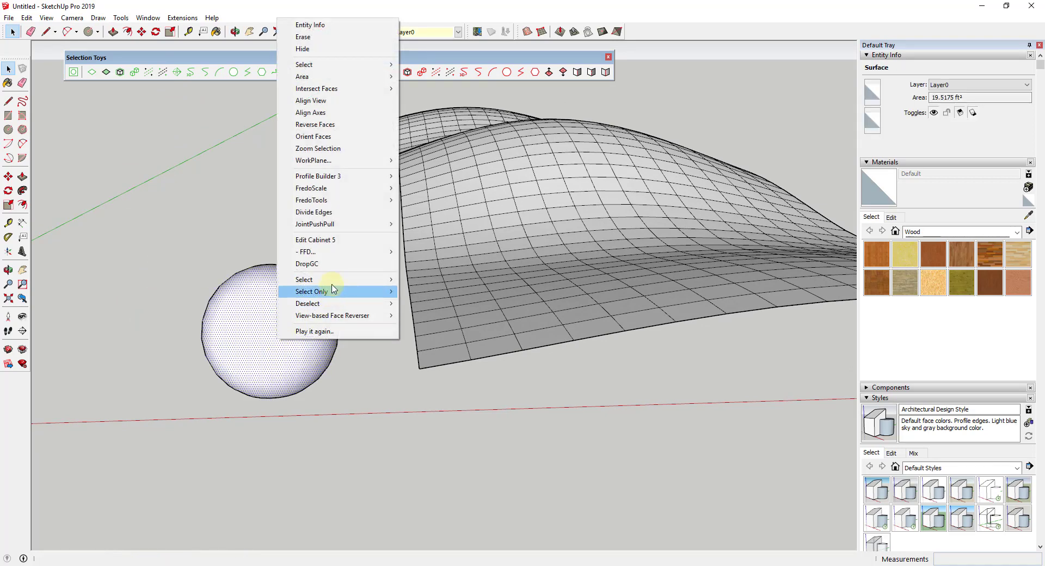
pyautogui.moveTo(333, 280)
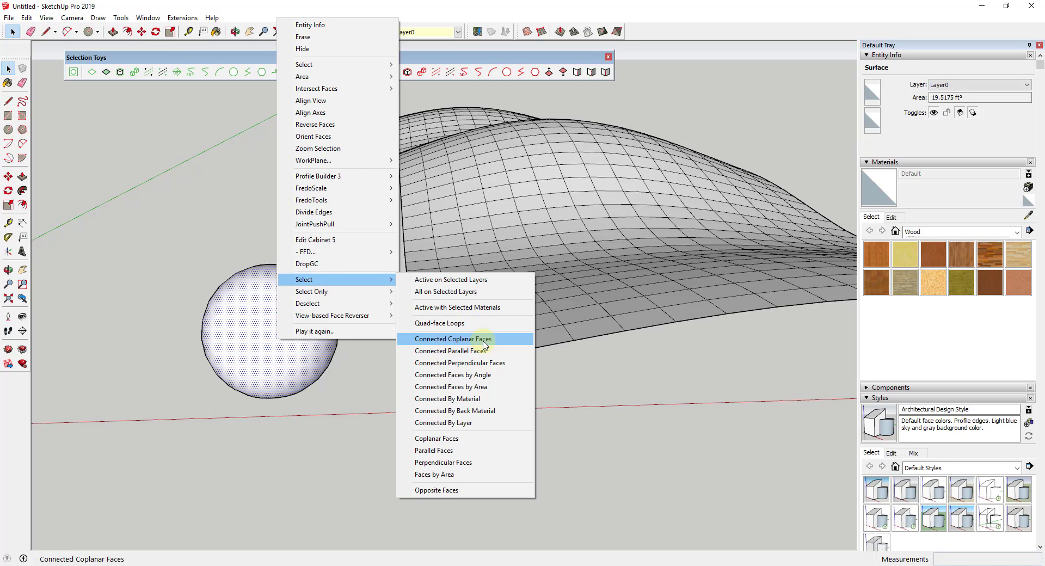
pyautogui.click(620, 391)
# Step: Turn on the display of hidden geometry in the model
pyautogui.click(46, 18)
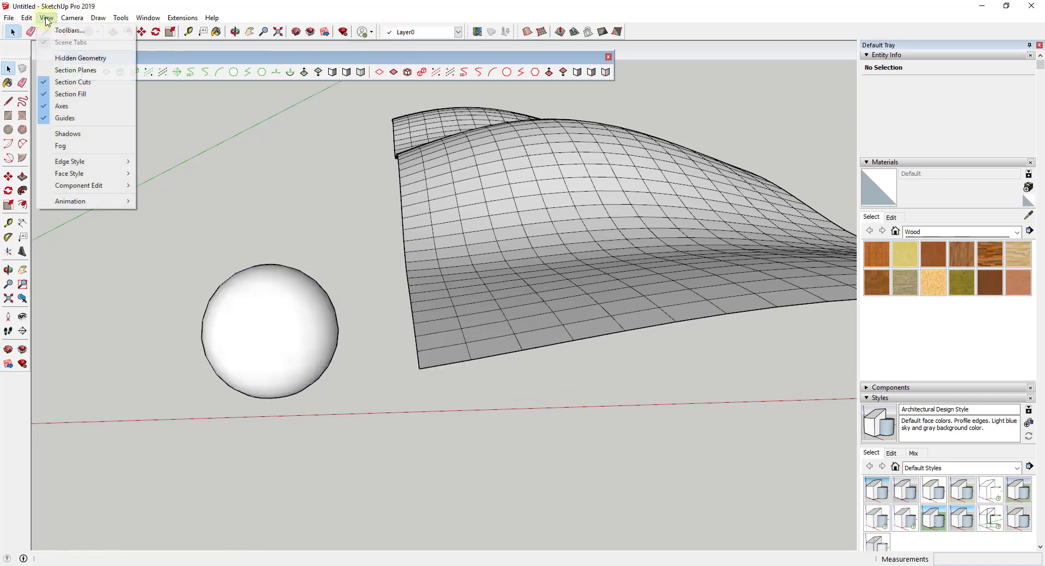
pyautogui.click(80, 58)
# Step: Select the whole sphere beside the terrain mesh and filter the selection to its faces only with Selection Toys
pyautogui.moveTo(163, 215); pyautogui.dragTo(370, 479)
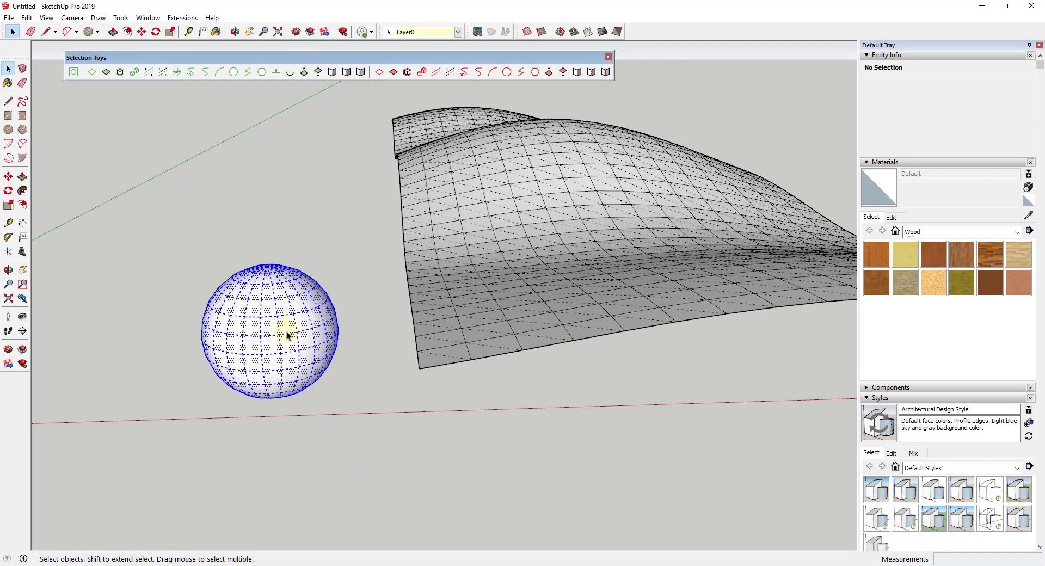
pyautogui.scroll(2, 266, 335)
pyautogui.scroll(-1, 195, 320)
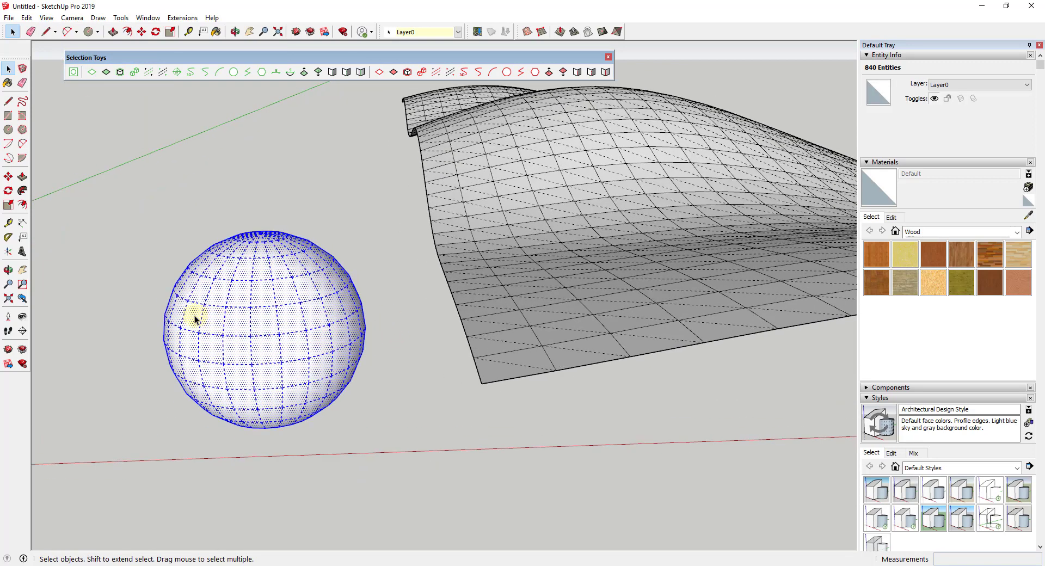
pyautogui.rightClick(238, 320)
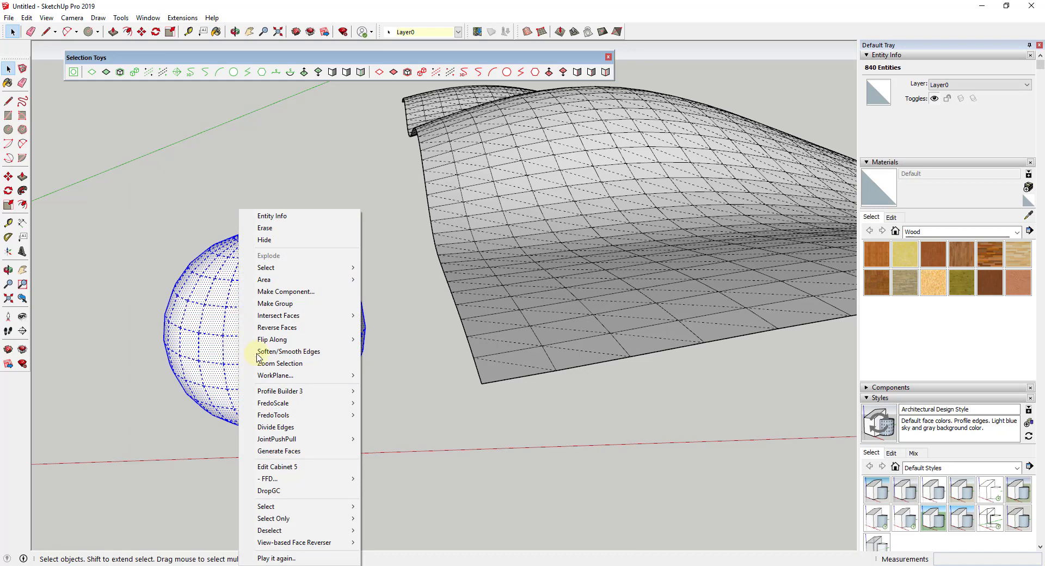
pyautogui.moveTo(300, 521)
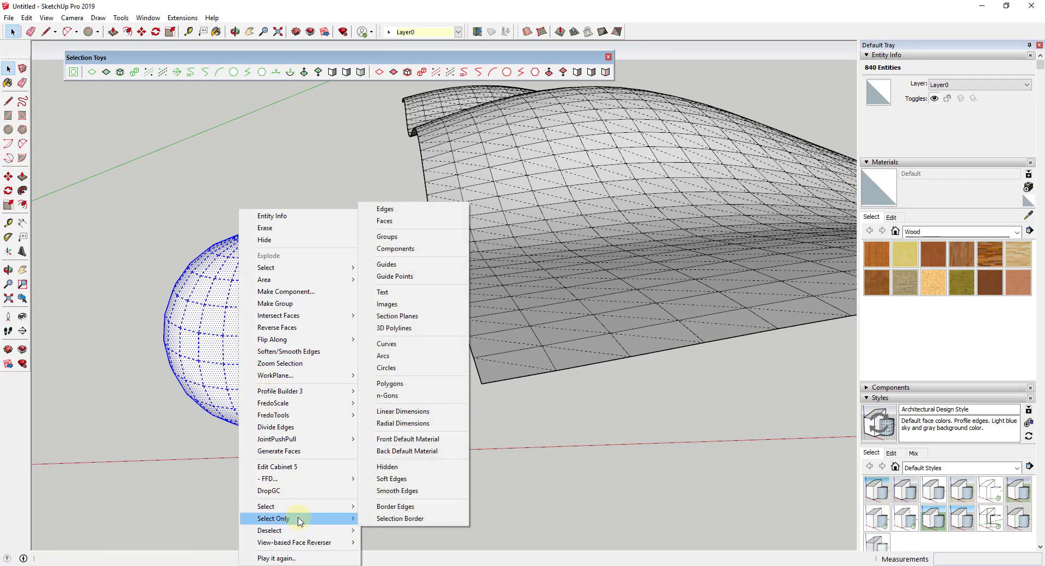
pyautogui.click(399, 221)
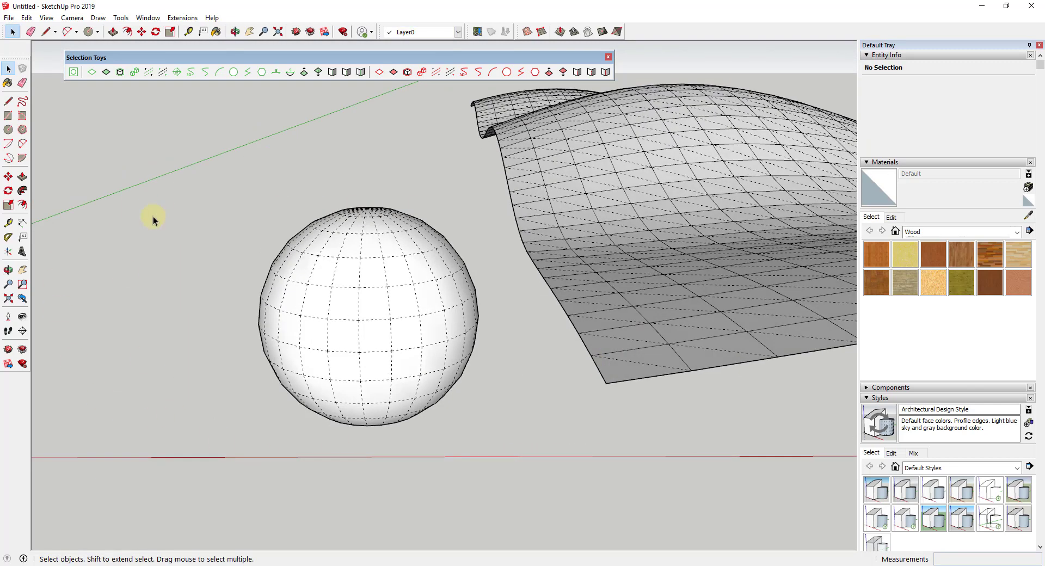
# Step: Select the whole sphere and filter the selection to its edges only with Selection Toys
pyautogui.moveTo(168, 152); pyautogui.dragTo(479, 430)
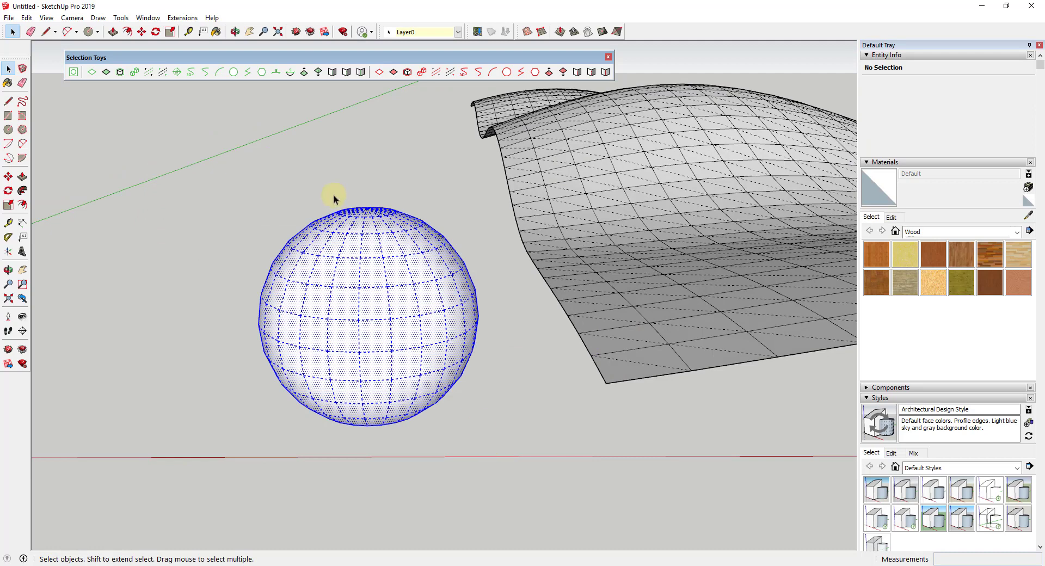
pyautogui.rightClick(373, 282)
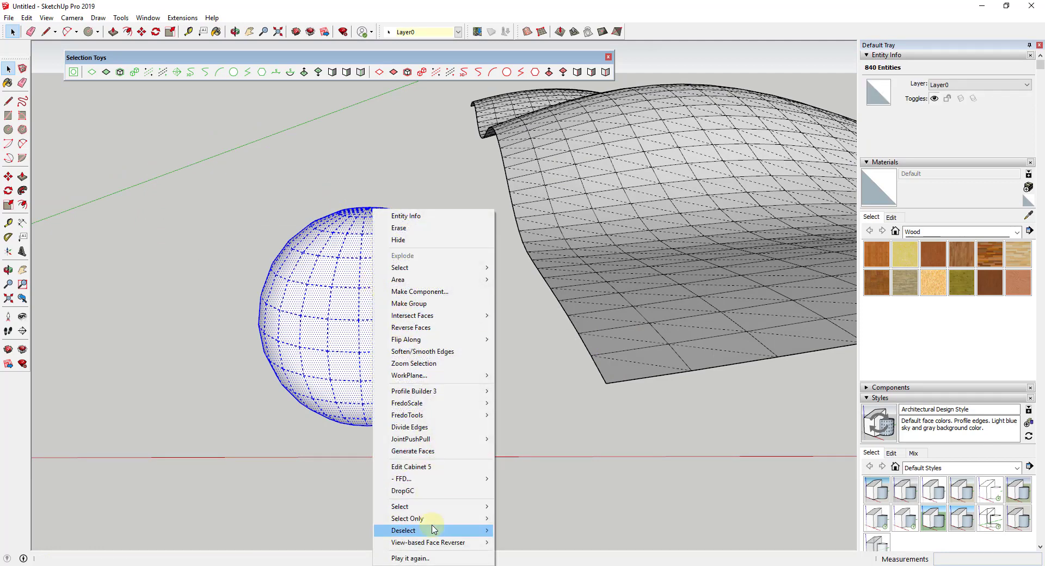
pyautogui.moveTo(432, 518)
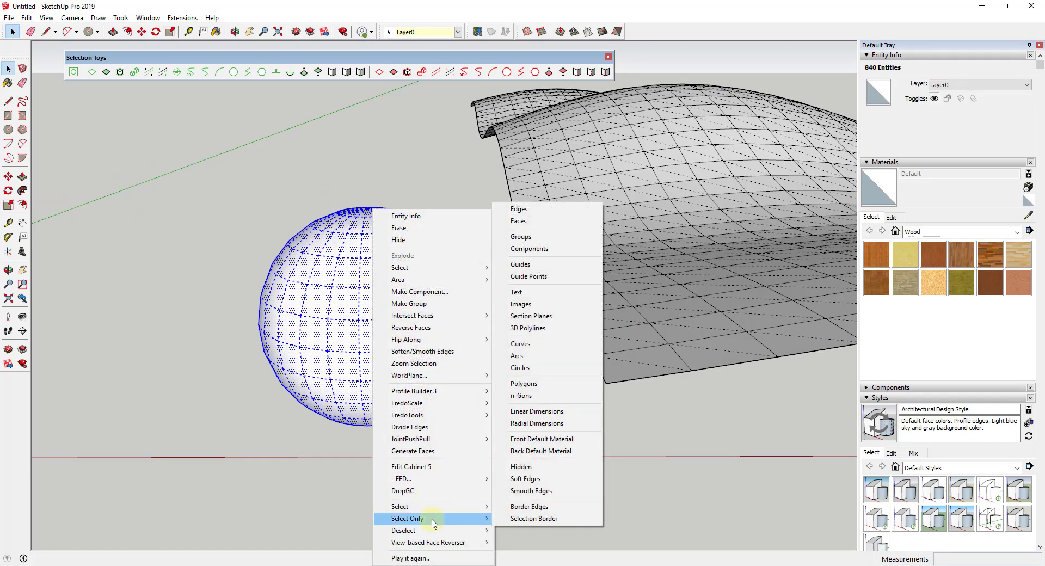
pyautogui.click(519, 208)
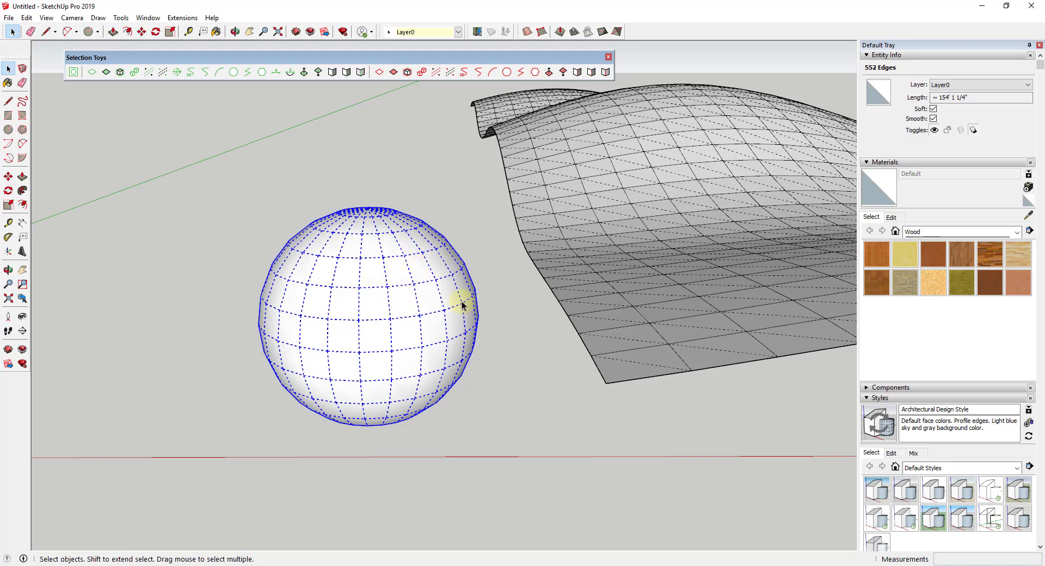
# Step: Reselect the sphere, keep only its edges selected, turn off their Soft property, and clear the selection
pyautogui.moveTo(193, 159); pyautogui.dragTo(609, 520)
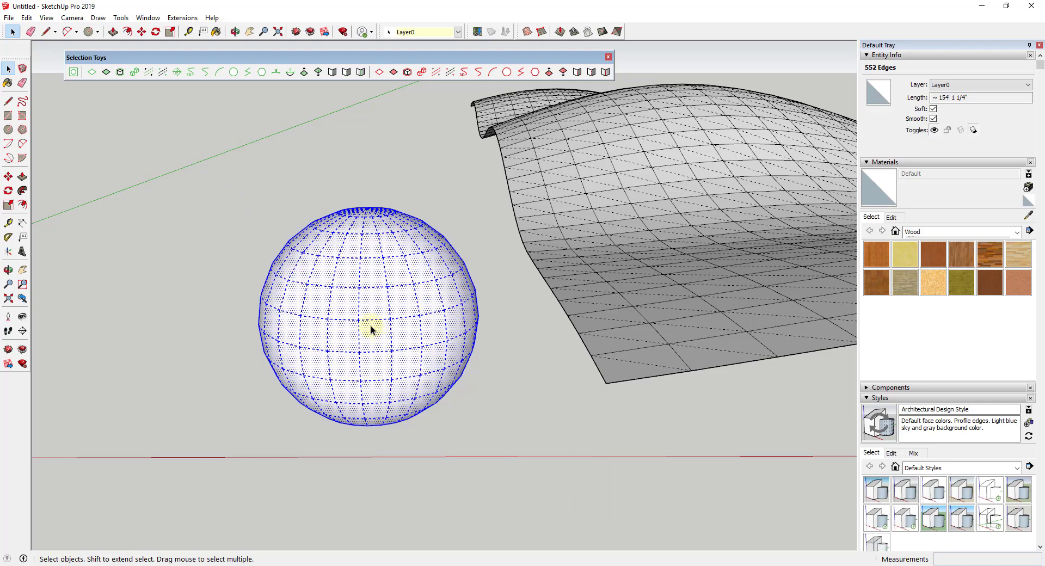
pyautogui.rightClick(370, 327)
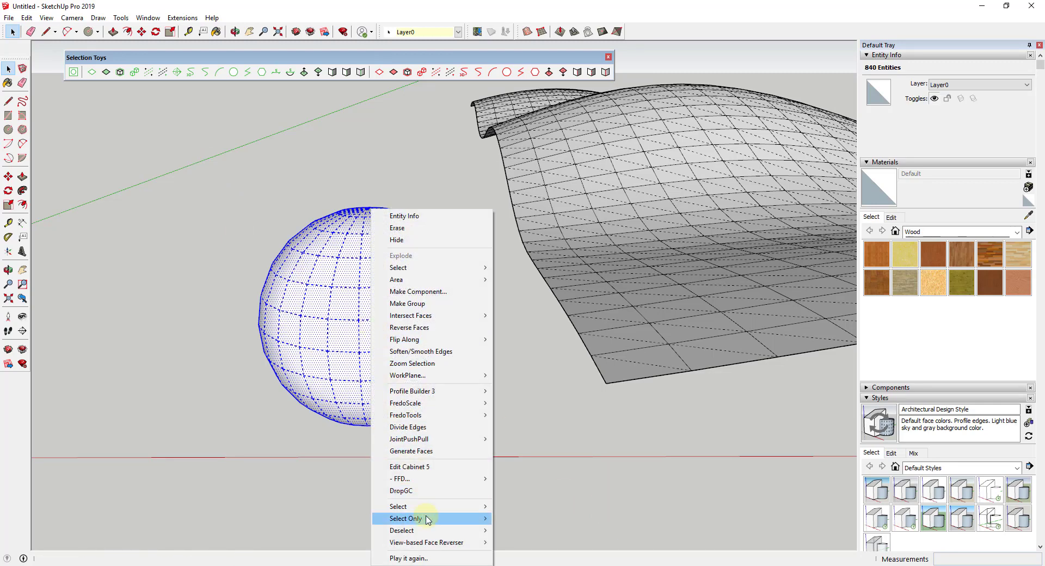
pyautogui.moveTo(427, 520)
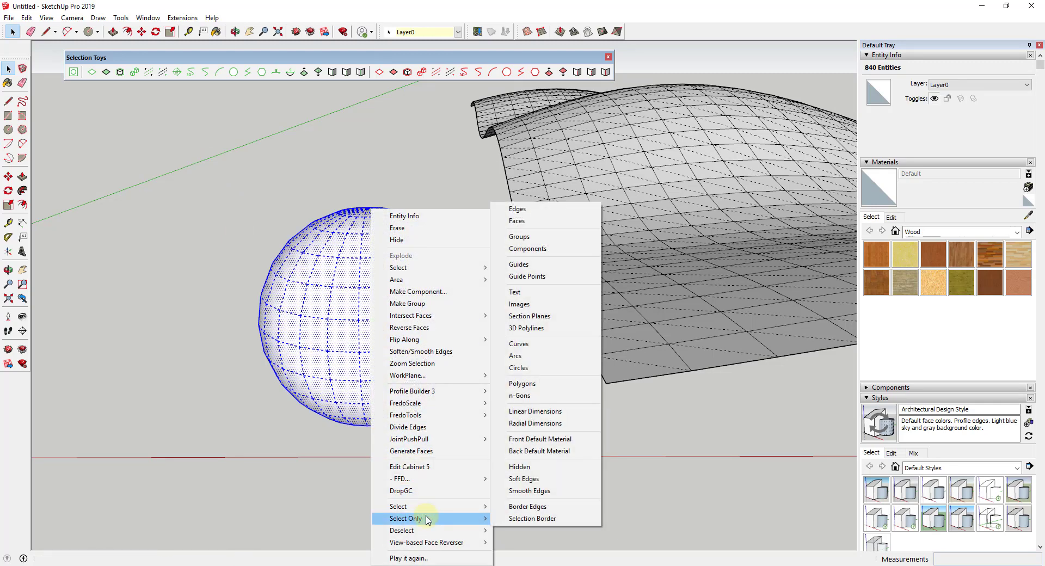
pyautogui.click(533, 210)
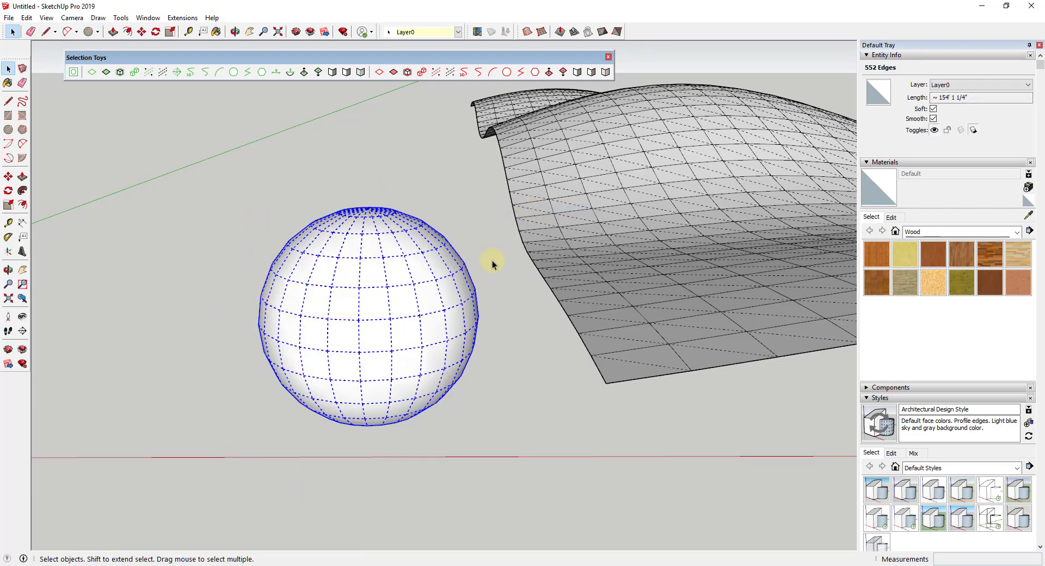
pyautogui.click(933, 110)
pyautogui.click(540, 377)
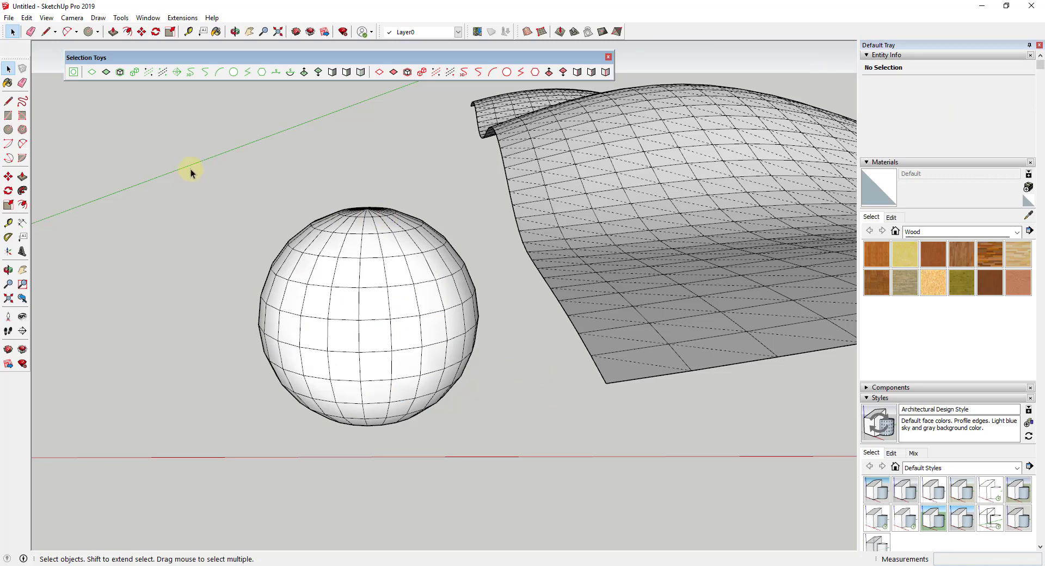
# Step: Select the whole sphere, keep only its faces selected with Selection Toys, and delete them
pyautogui.moveTo(205, 159); pyautogui.dragTo(512, 469)
pyautogui.rightClick(372, 308)
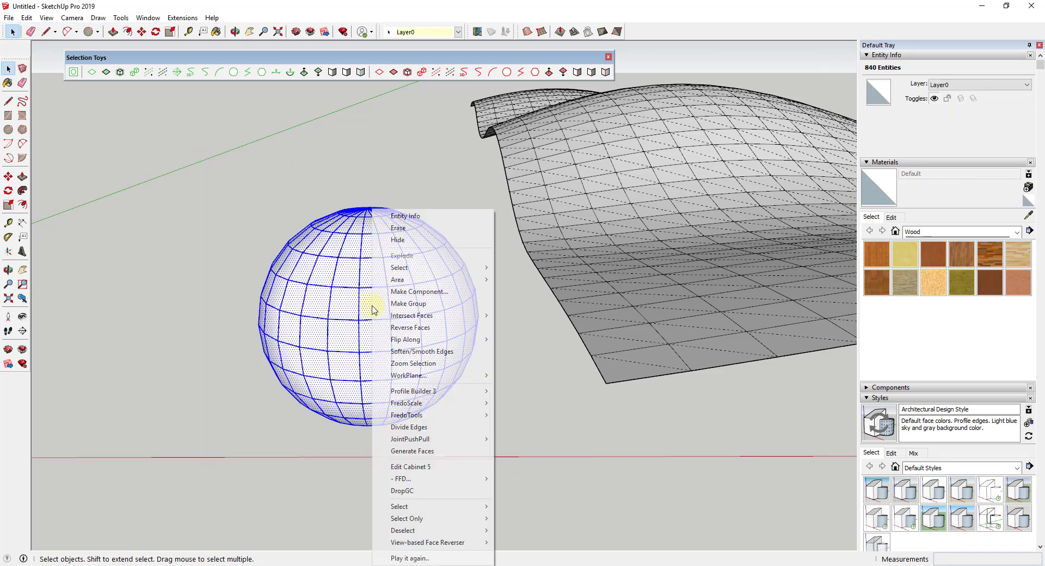
pyautogui.moveTo(437, 520)
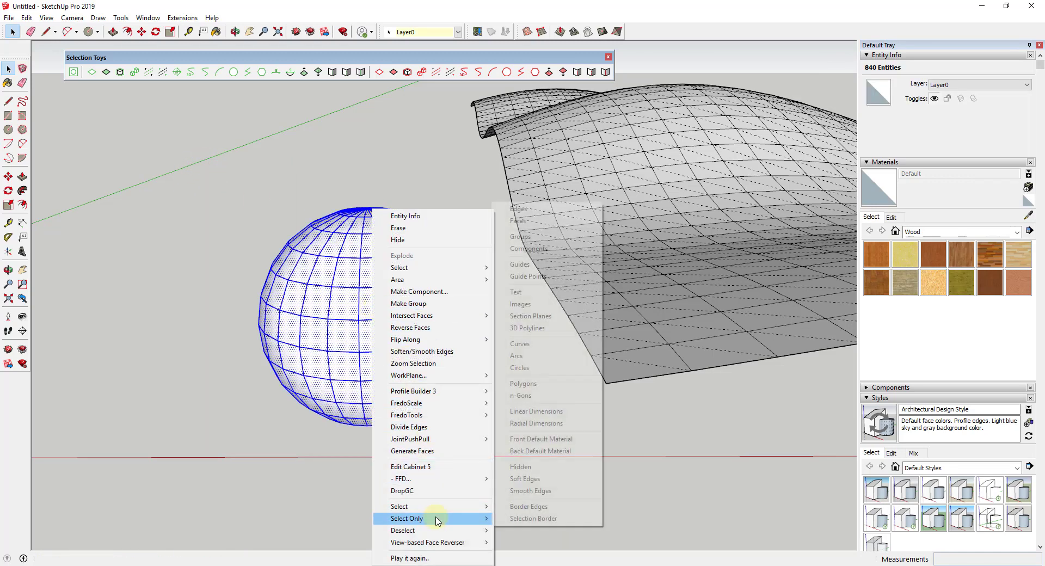
pyautogui.click(521, 221)
pyautogui.press('Delete')
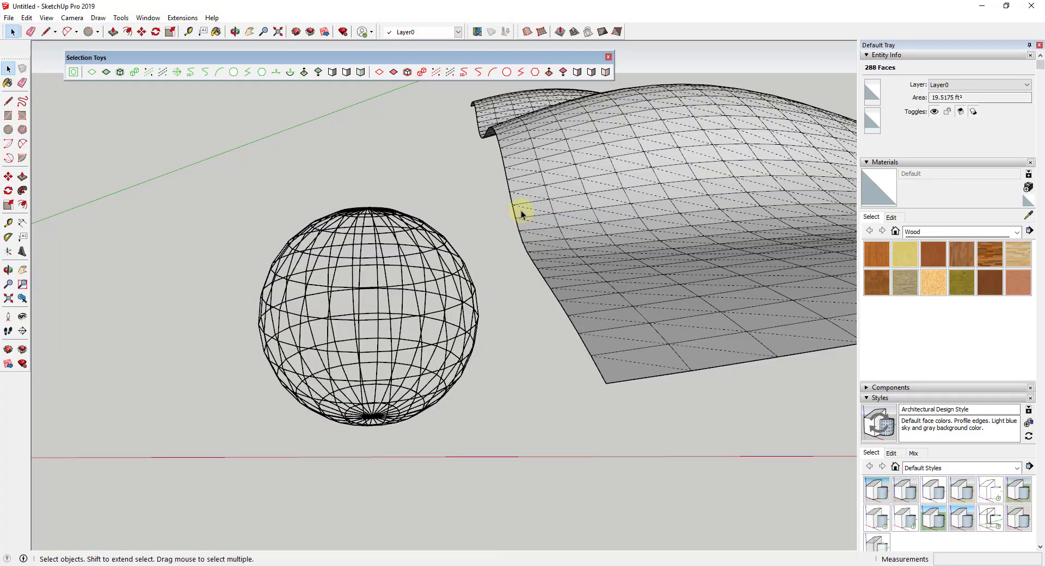
# Step: Open the terrain mesh group for editing, select all its connected geometry, and keep only the Border Edges selected
pyautogui.moveTo(518, 212); pyautogui.dragTo(476, 257, button='middle')
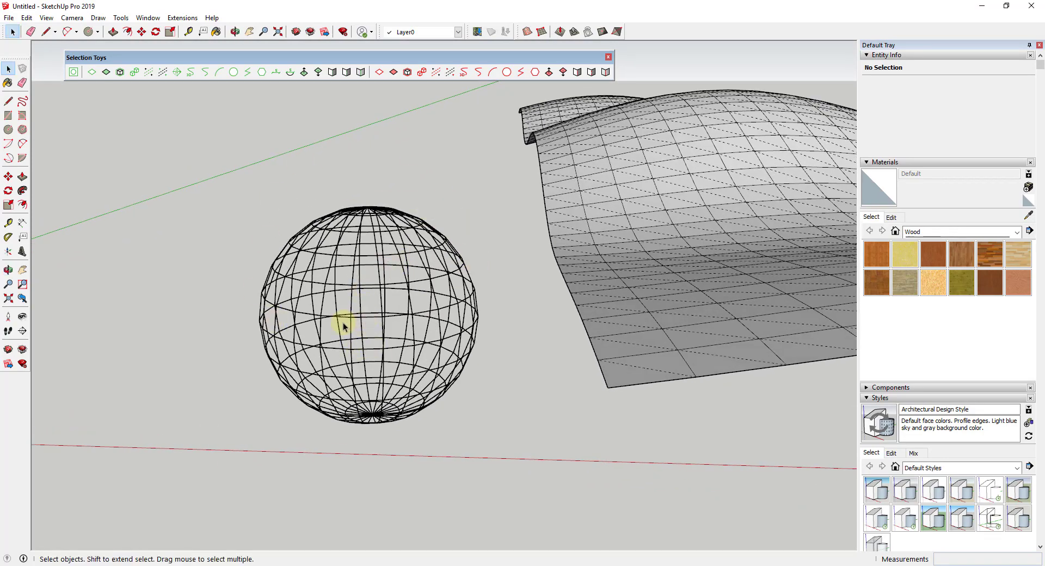
pyautogui.scroll(-5, 280, 315)
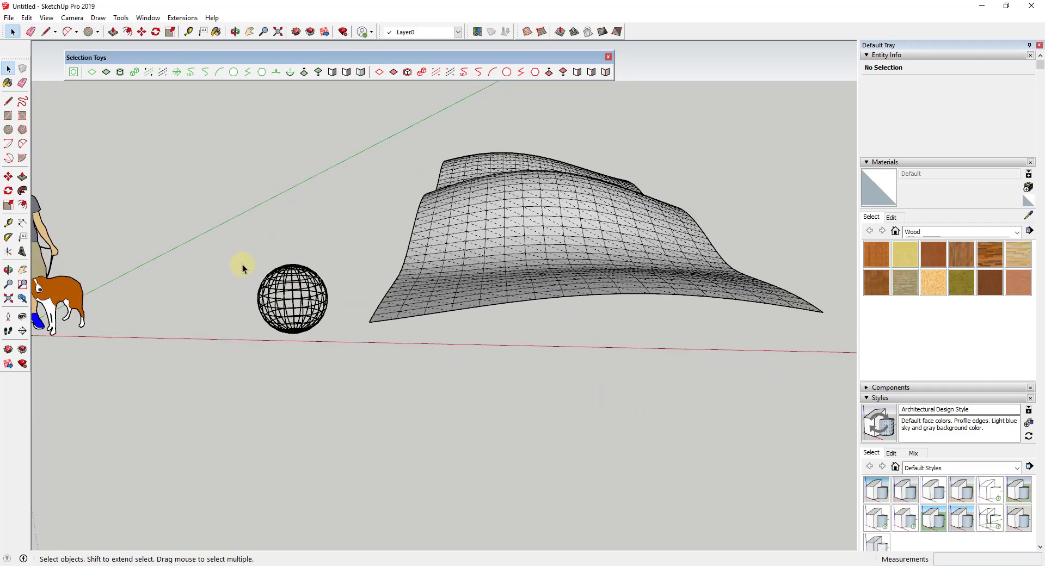
pyautogui.click(588, 240)
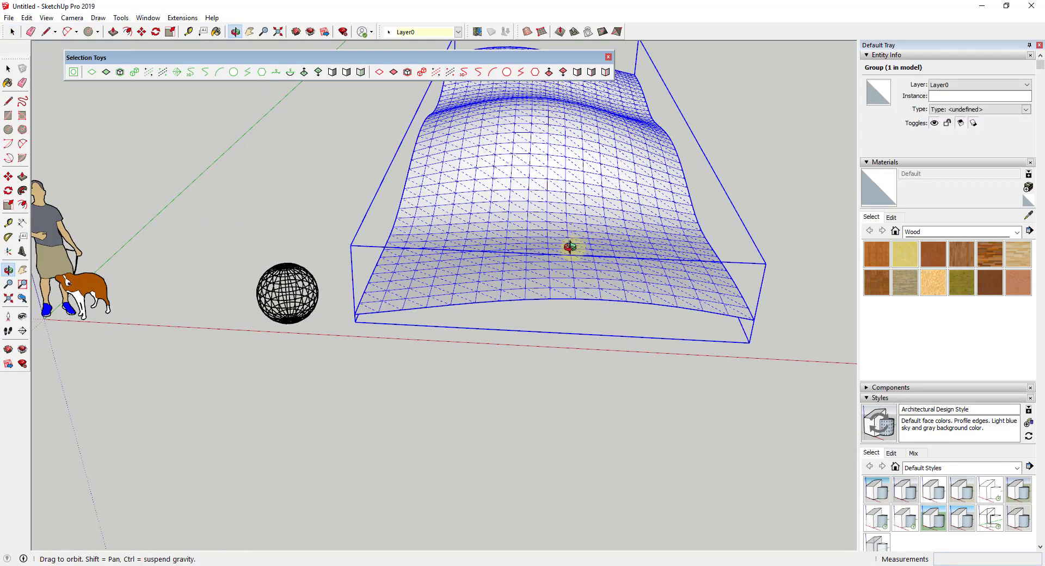
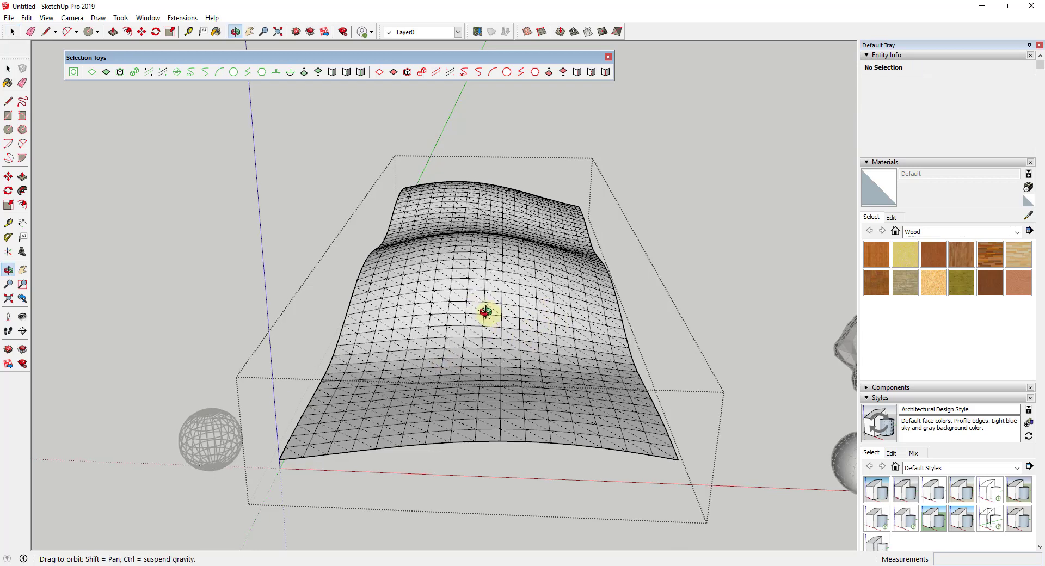
pyautogui.tripleClick(486, 328)
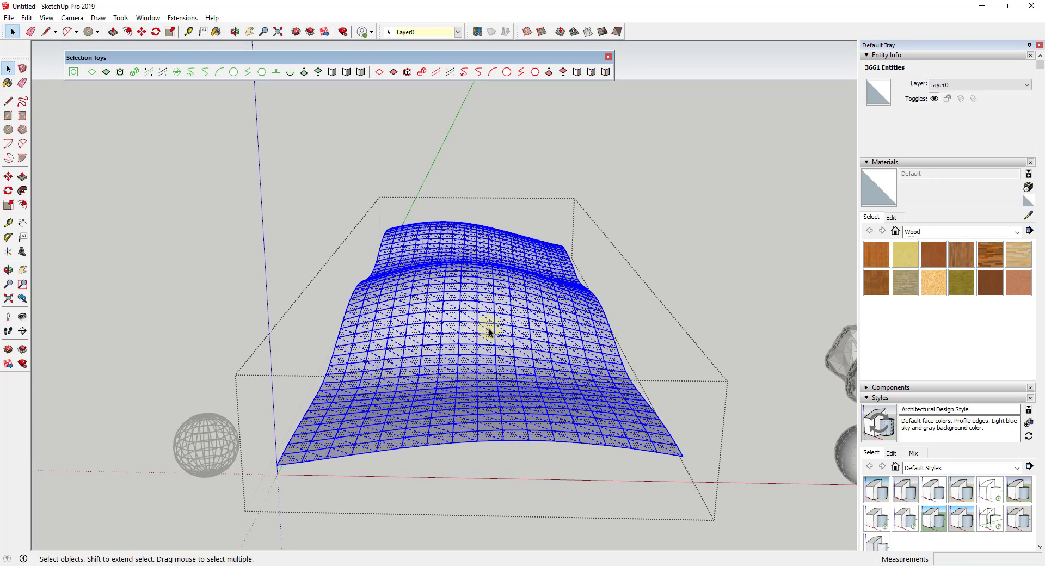
pyautogui.rightClick(487, 328)
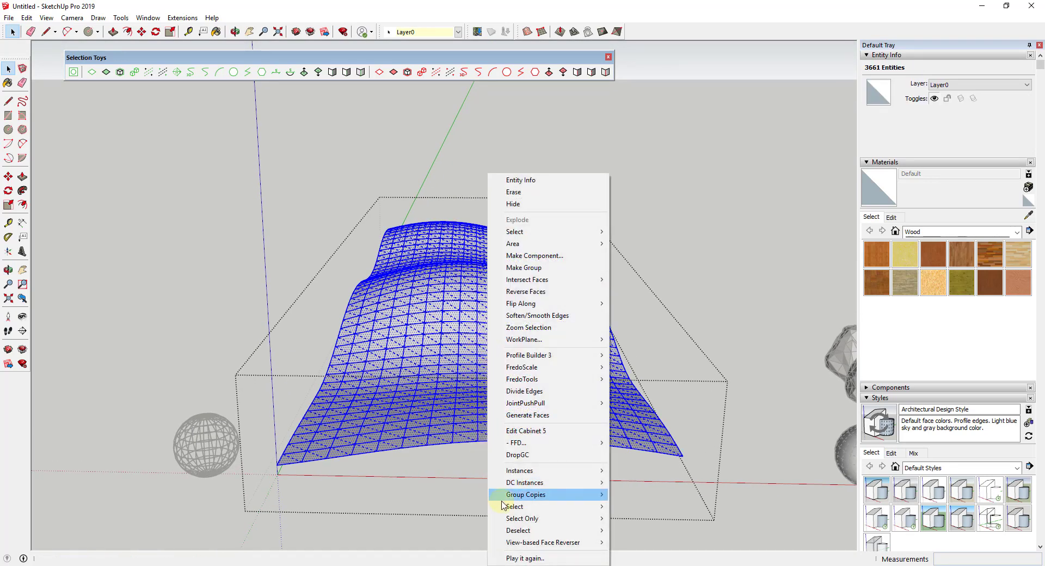
pyautogui.moveTo(525, 519)
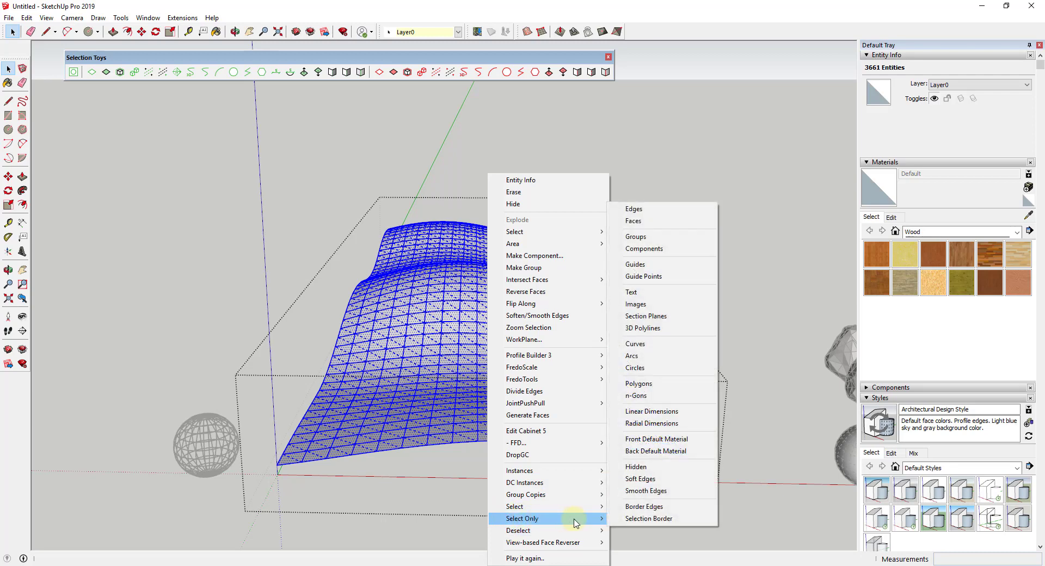
pyautogui.click(644, 507)
# Step: Move the terrain mesh's selected border edges straight down about 1' 4" along the blue axis
pyautogui.moveTo(567, 303); pyautogui.dragTo(580, 337, button='middle')
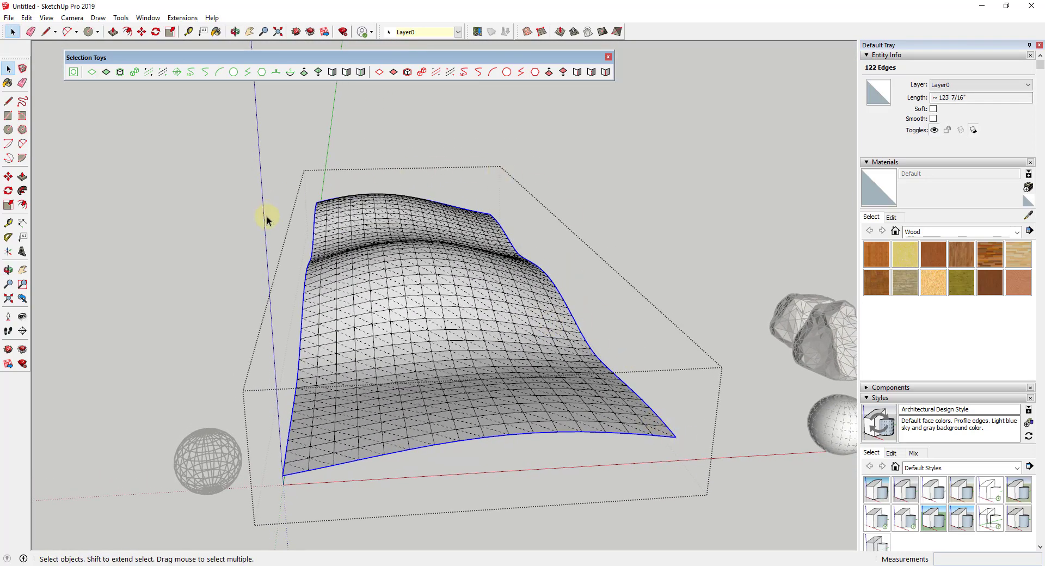
pyautogui.press('m')
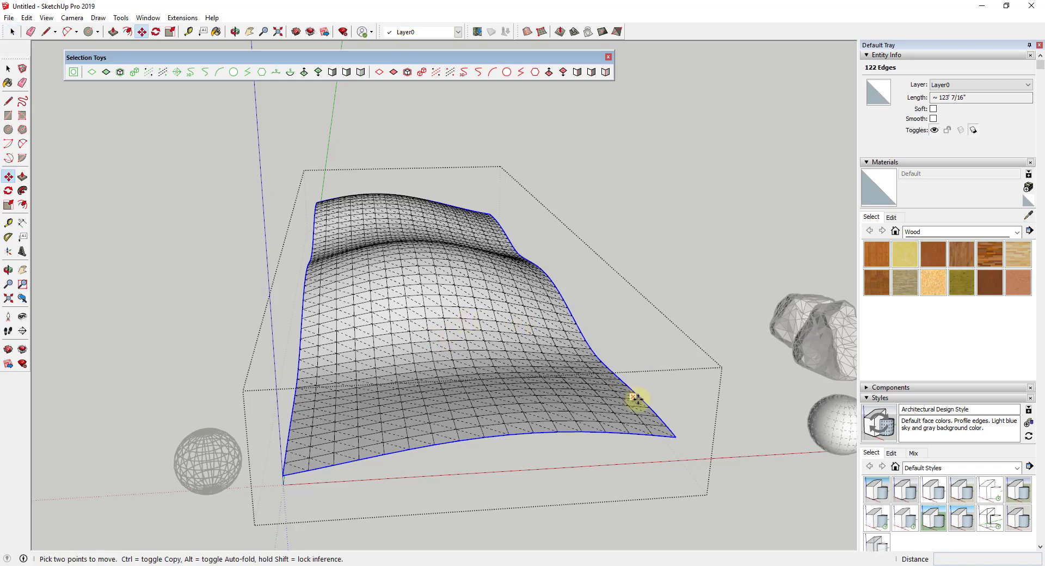
pyautogui.click(673, 436)
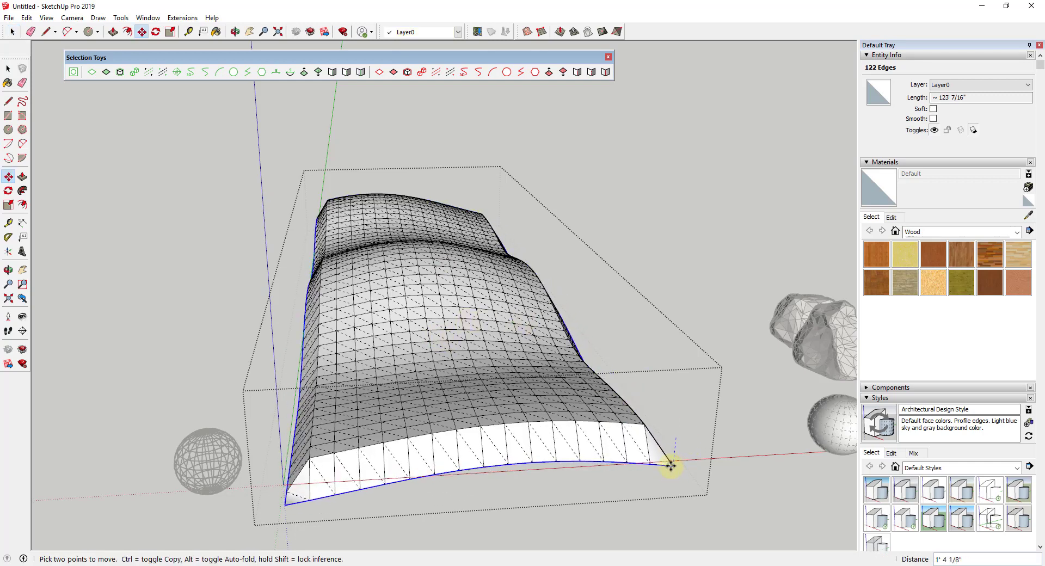
pyautogui.click(669, 465)
pyautogui.press('space')
# Step: Select a patch in the middle of the mesh, keep only its Soft Edges, turn off their Soft property, and clear the selection
pyautogui.moveTo(559, 354); pyautogui.dragTo(427, 226, button='middle')
pyautogui.moveTo(422, 214); pyautogui.dragTo(559, 393)
pyautogui.rightClick(466, 282)
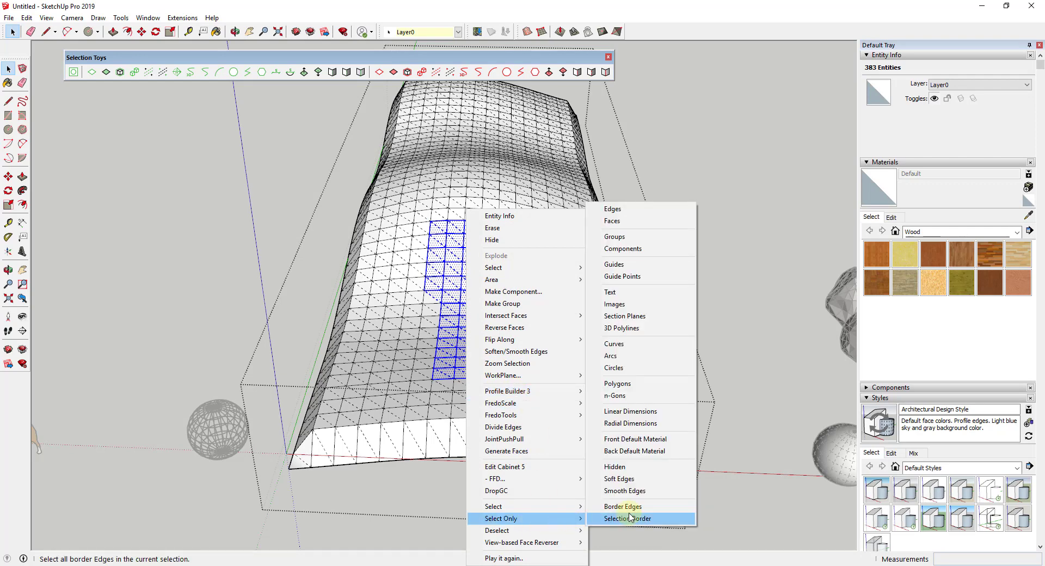
pyautogui.click(620, 479)
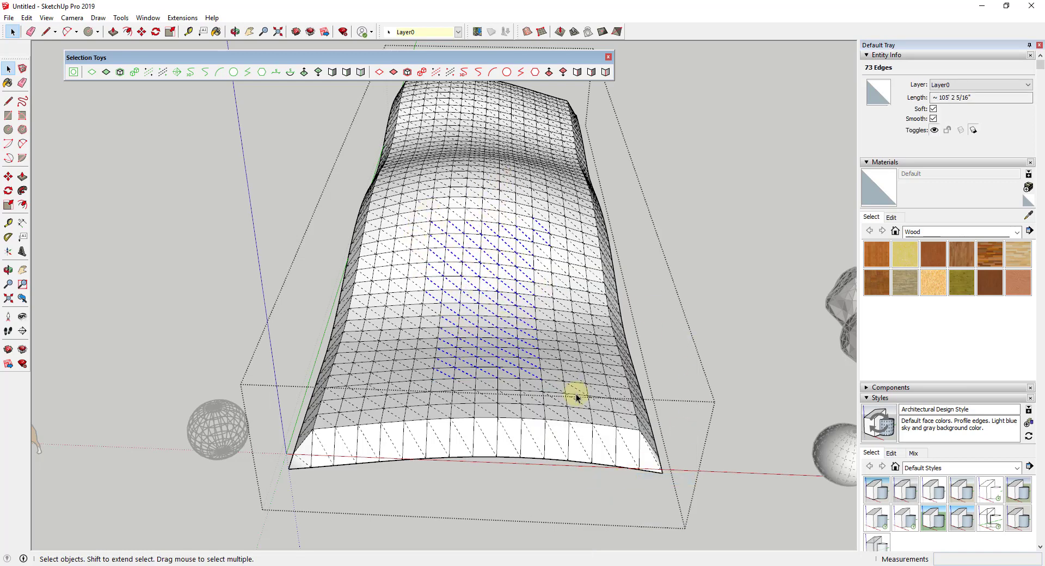
pyautogui.click(933, 109)
pyautogui.click(659, 325)
# Step: Select another patch of the mesh, remove its Selection Border from the selection with Selection Toys, and clear the selection
pyautogui.moveTo(658, 325); pyautogui.dragTo(618, 274, button='middle')
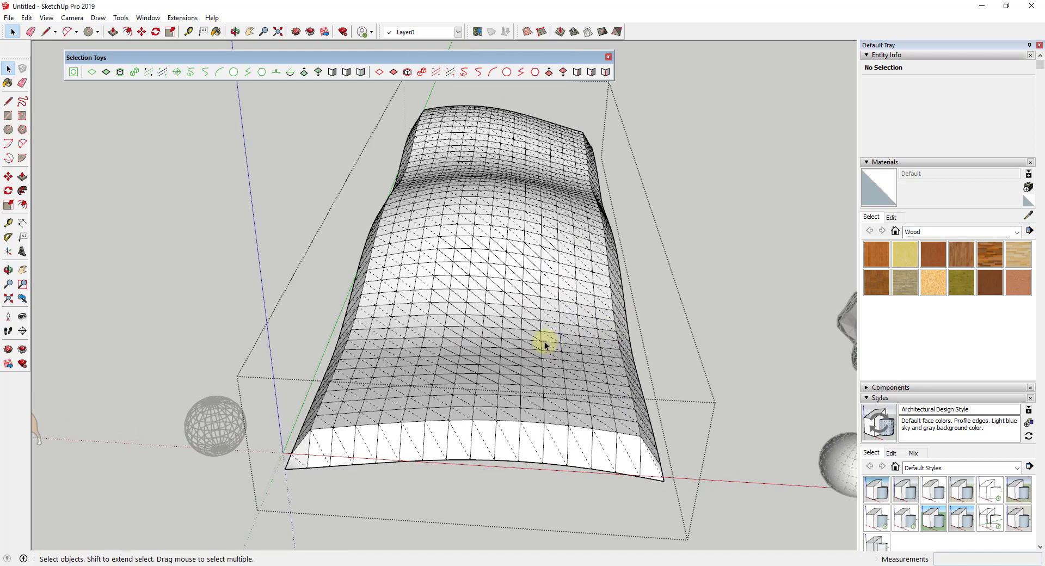
pyautogui.moveTo(407, 242); pyautogui.dragTo(582, 388)
pyautogui.rightClick(475, 294)
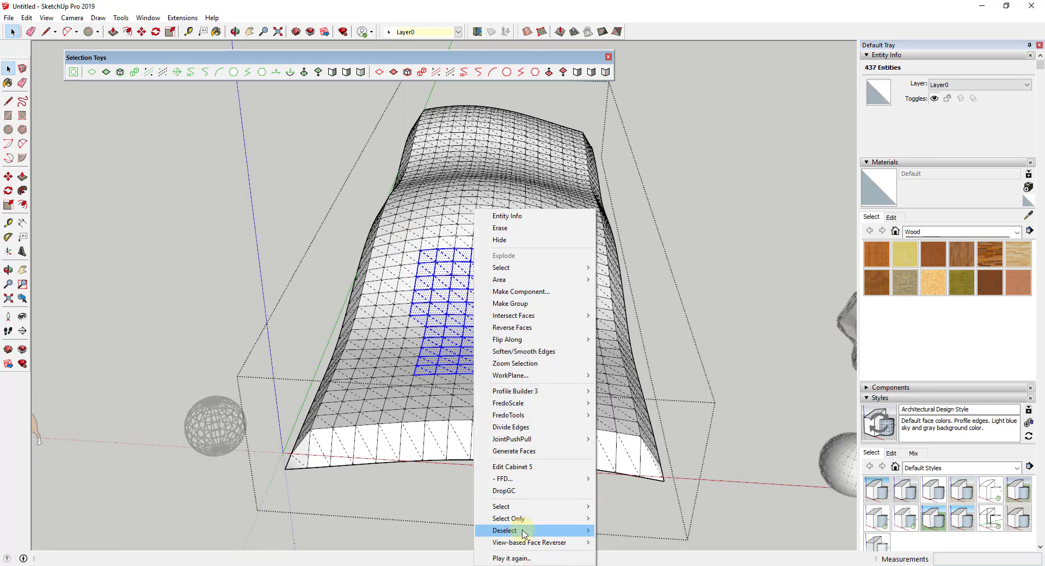
pyautogui.moveTo(524, 534)
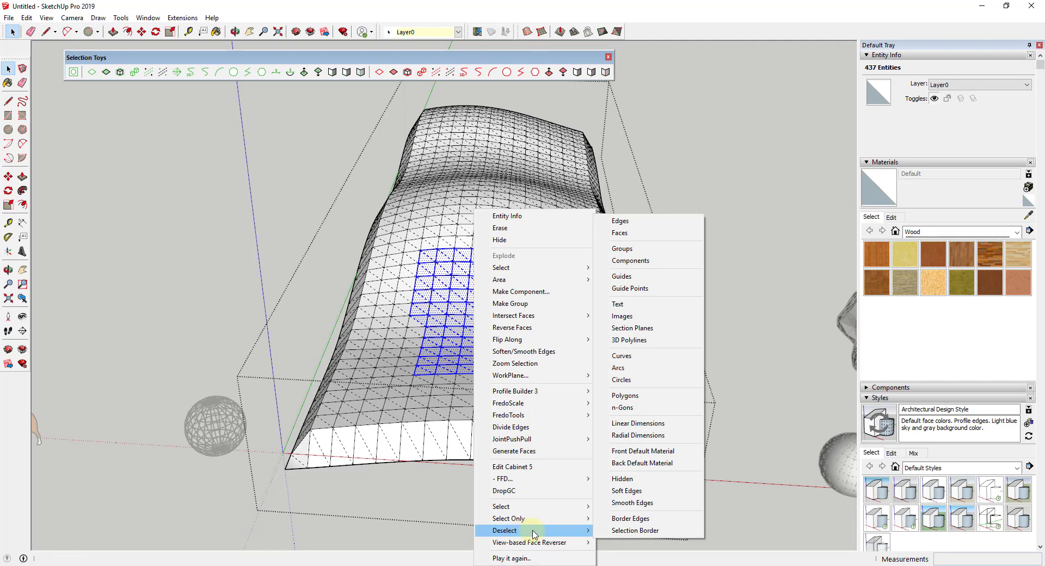
pyautogui.click(631, 530)
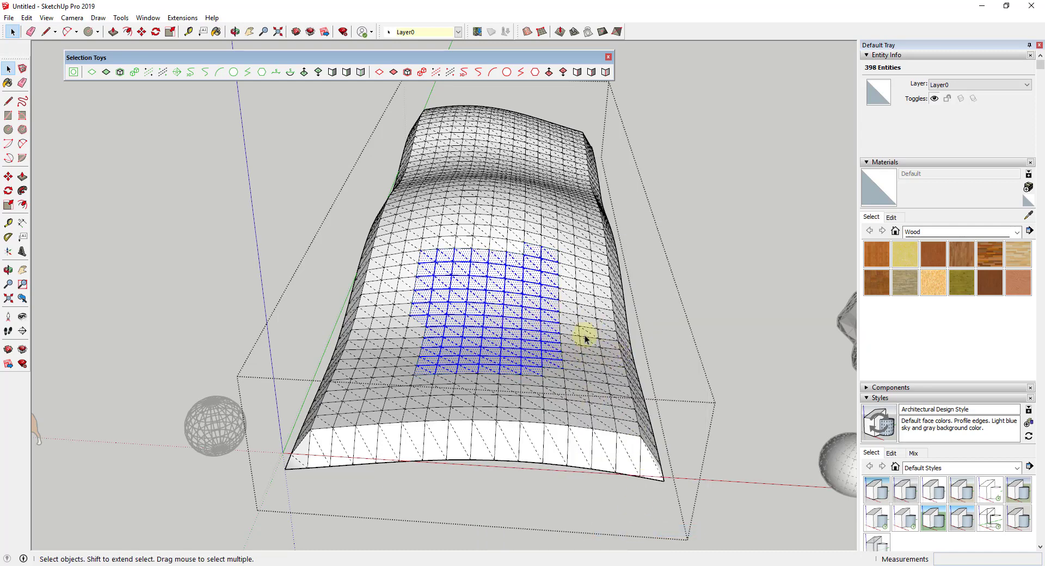
pyautogui.click(478, 292)
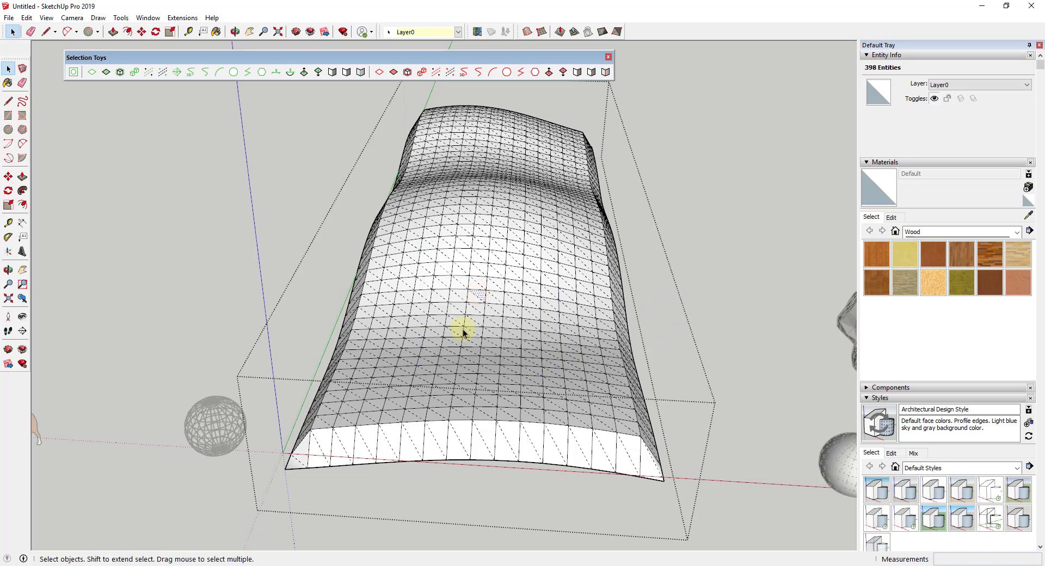
# Step: Display the standard views toolbar, dock it in line with the existing toolbars, and switch the model to the top view
pyautogui.moveTo(462, 331); pyautogui.dragTo(482, 331, button='middle')
pyautogui.moveTo(408, 236); pyautogui.dragTo(554, 386)
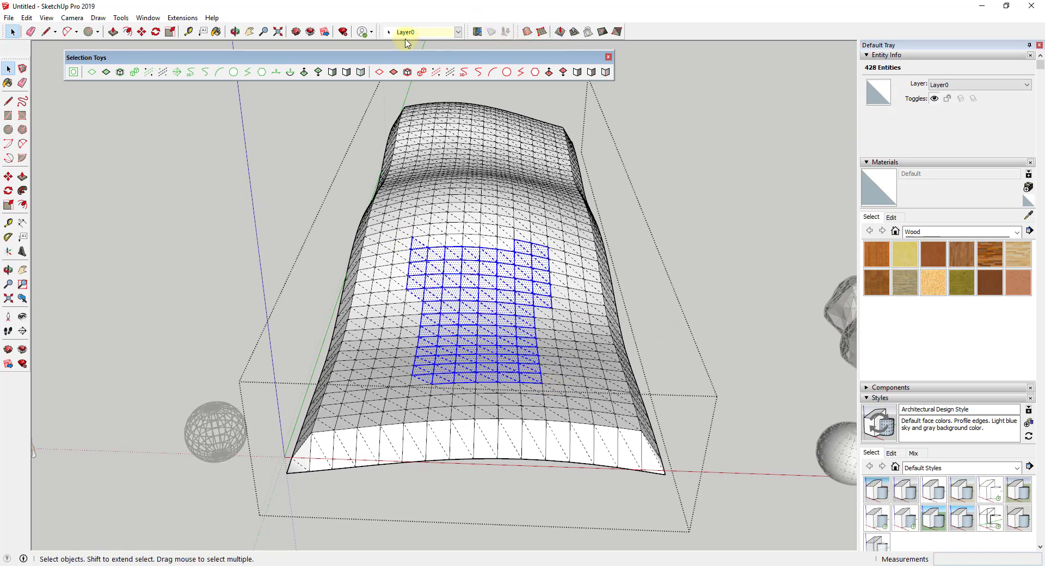
pyautogui.rightClick(631, 31)
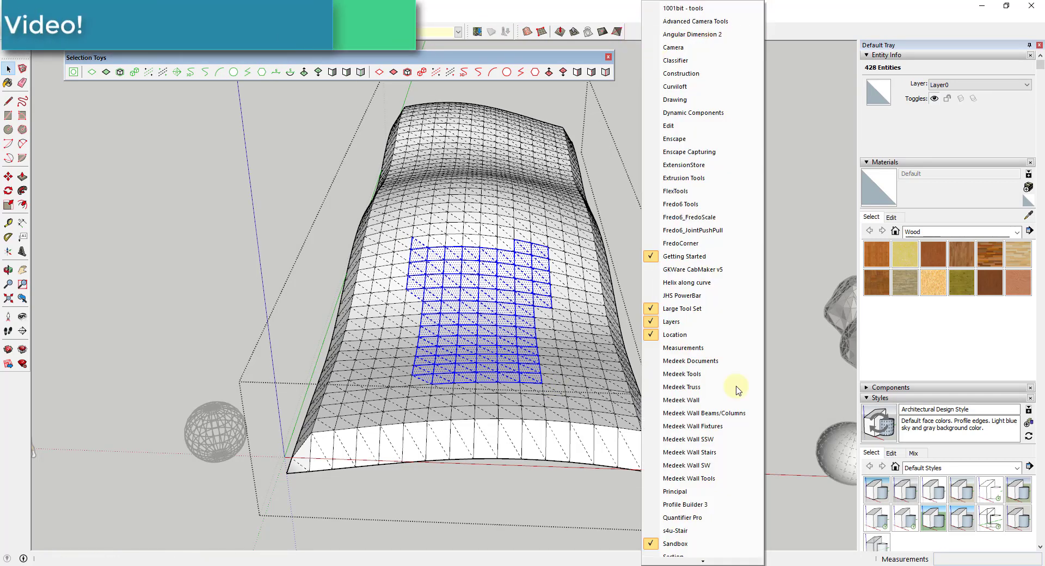
pyautogui.scroll(-3, 727, 496)
pyautogui.click(707, 483)
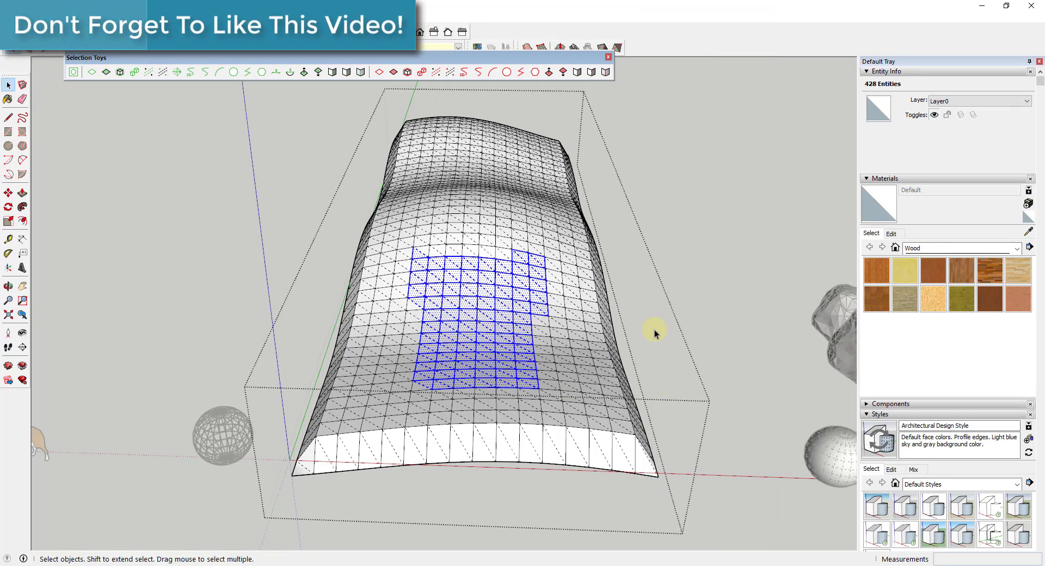
pyautogui.moveTo(414, 32); pyautogui.dragTo(658, 30)
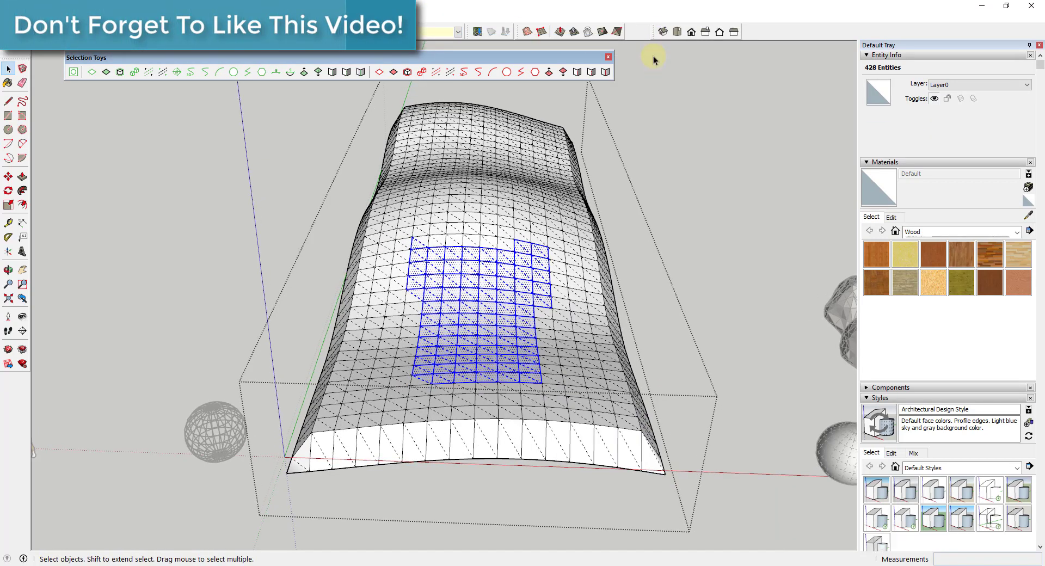
pyautogui.click(677, 32)
# Step: Select a rectangular patch in the middle of the mesh and keep only its Selection Border selected
pyautogui.moveTo(387, 229); pyautogui.dragTo(499, 366)
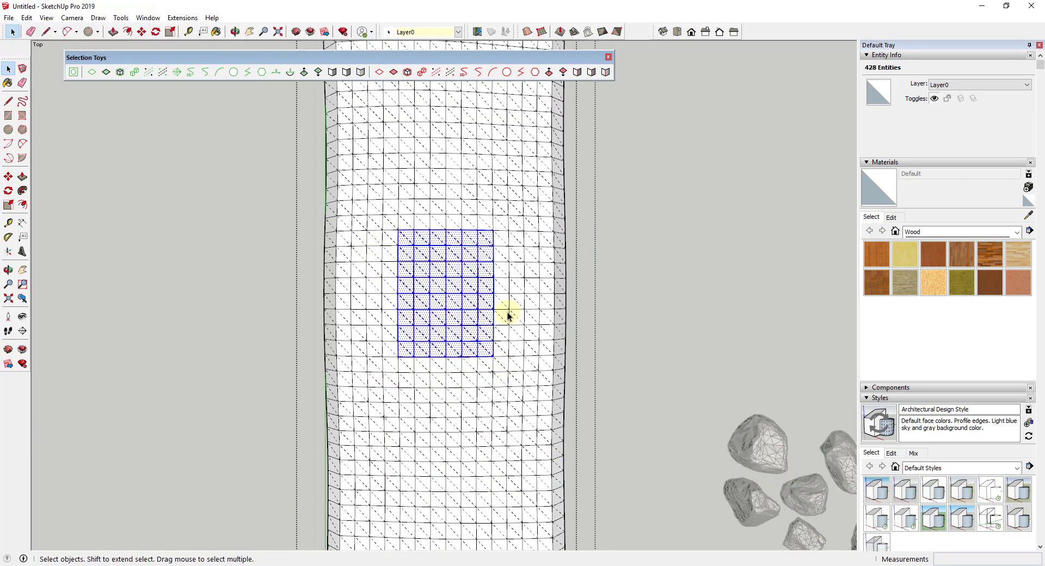
pyautogui.rightClick(464, 290)
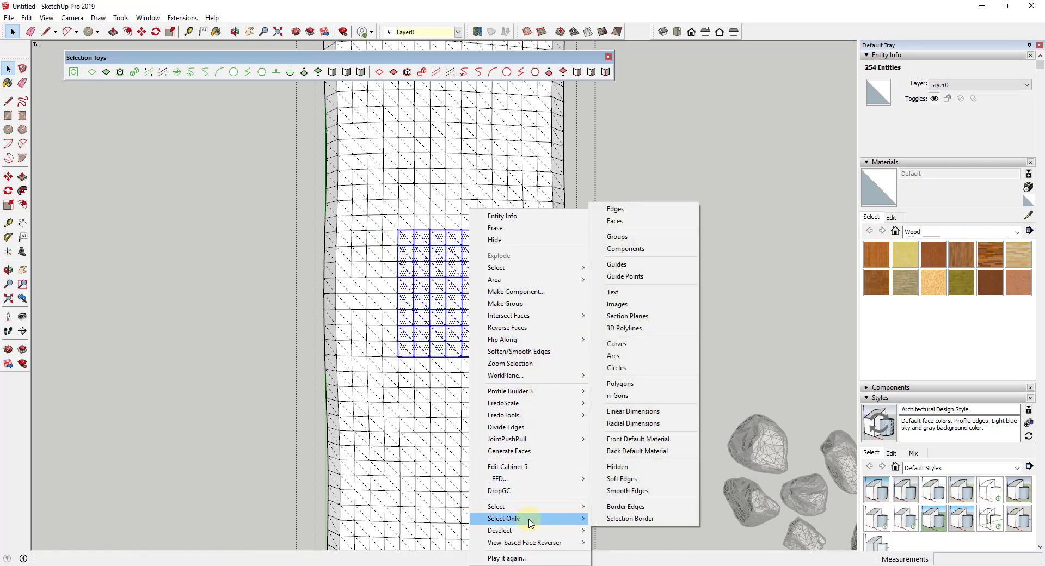
pyautogui.click(626, 518)
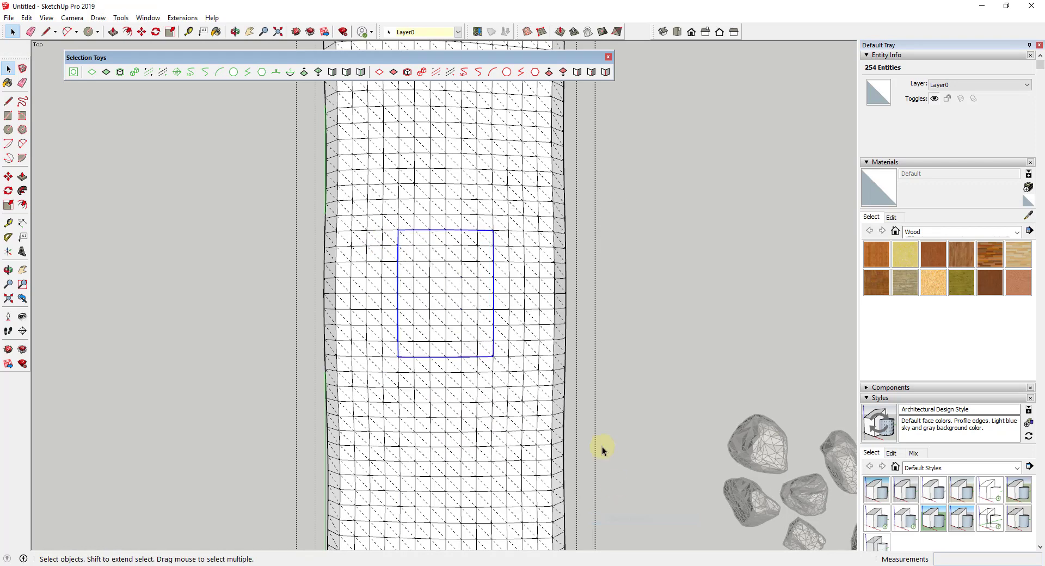
pyautogui.click(933, 110)
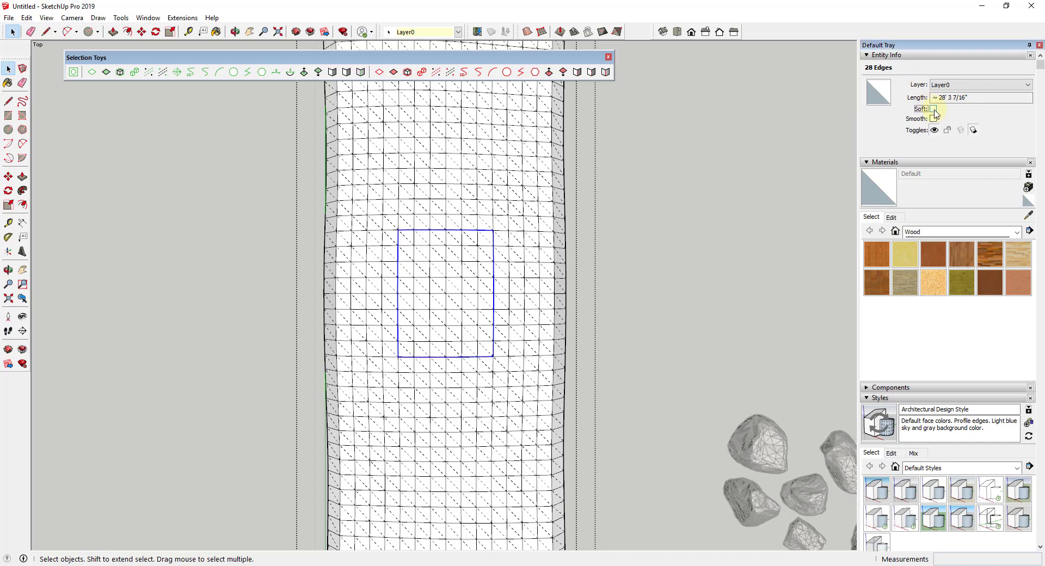
# Step: Reselect the rectangular mesh patch, six cells wide and eight cells high, and try to deselect its Border Edges
pyautogui.moveTo(389, 223); pyautogui.dragTo(508, 365)
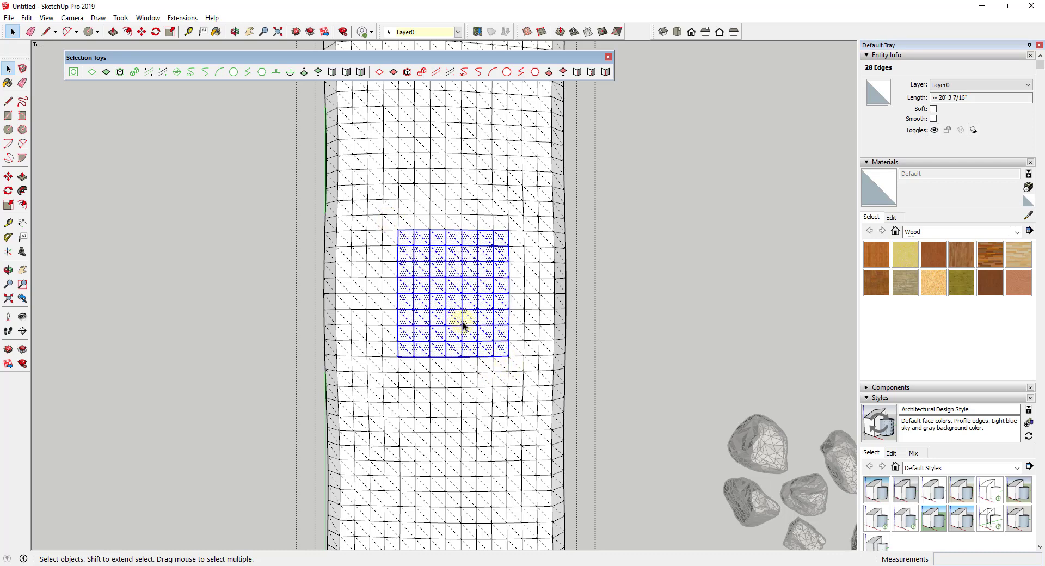
pyautogui.moveTo(388, 221); pyautogui.dragTo(497, 370)
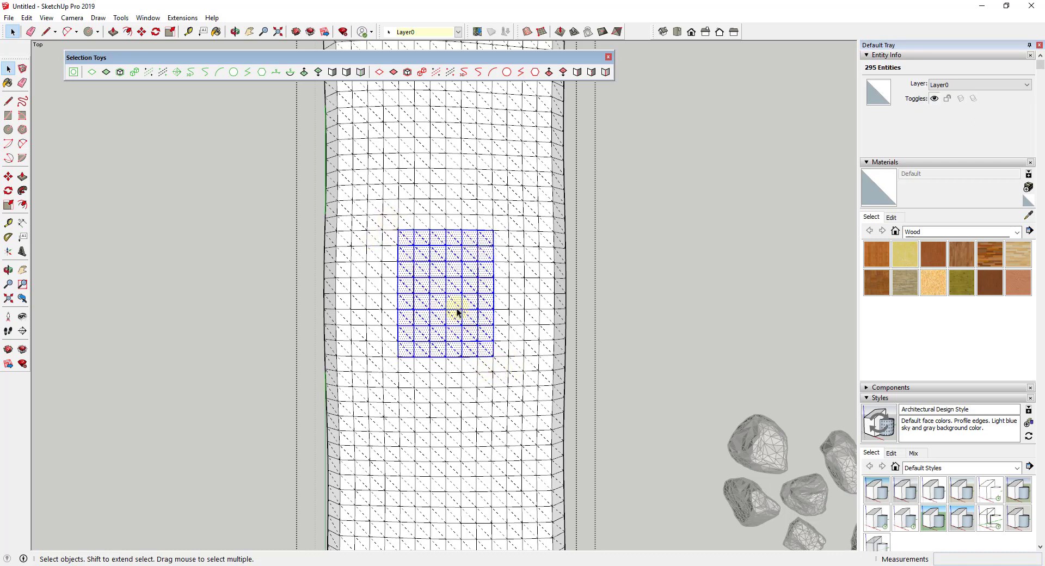
pyautogui.rightClick(453, 307)
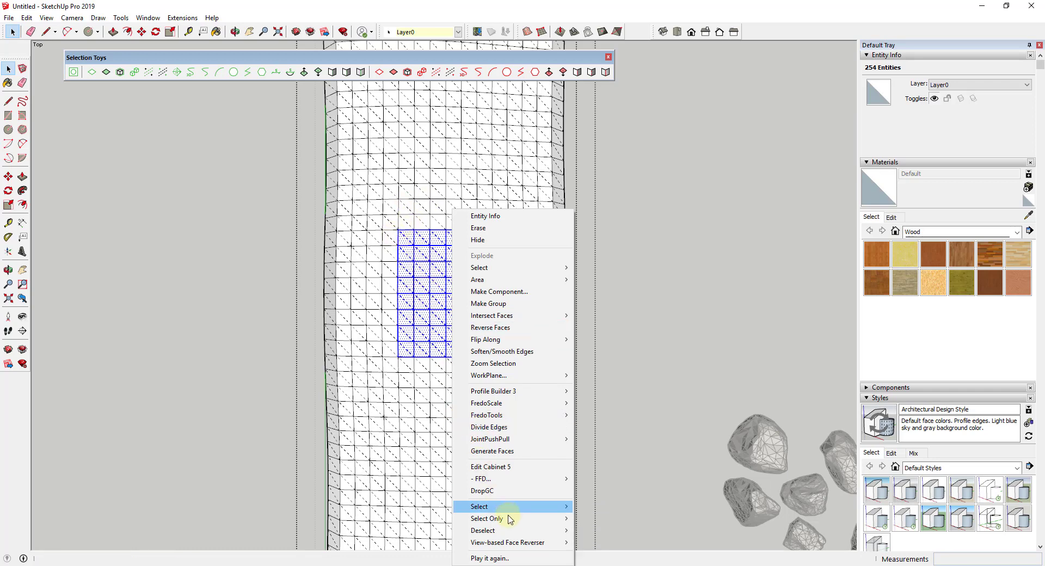
pyautogui.moveTo(510, 520)
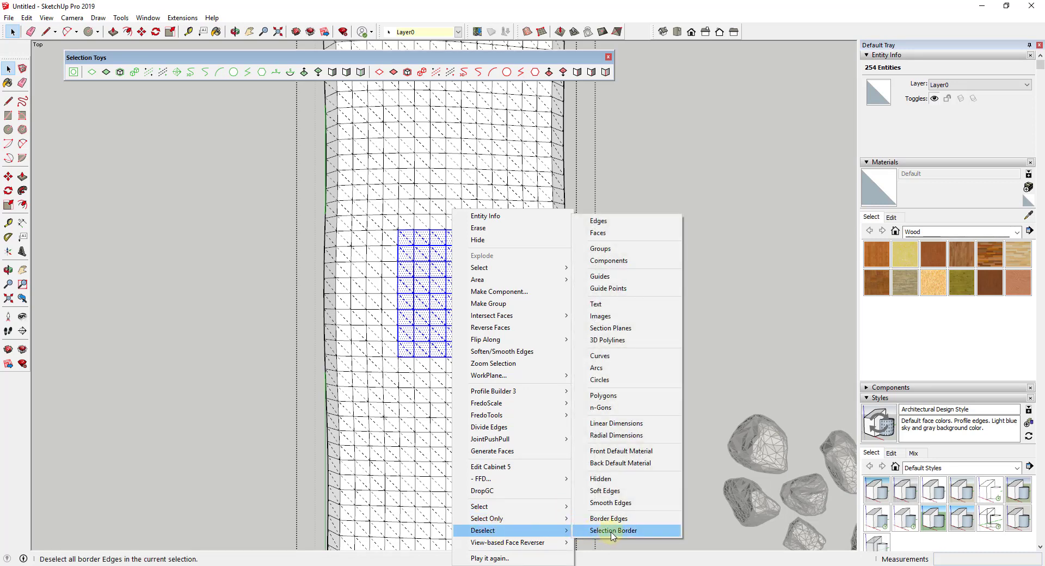
pyautogui.click(607, 519)
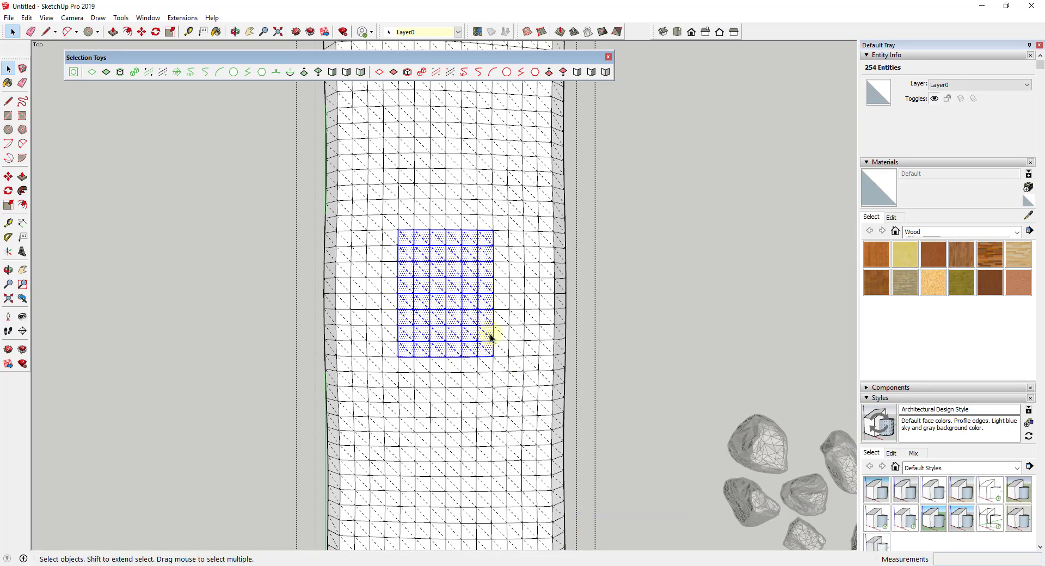
# Step: Deselect the Selection Border of the rectangular mesh patch with Selection Toys
pyautogui.rightClick(435, 272)
pyautogui.moveTo(492, 530)
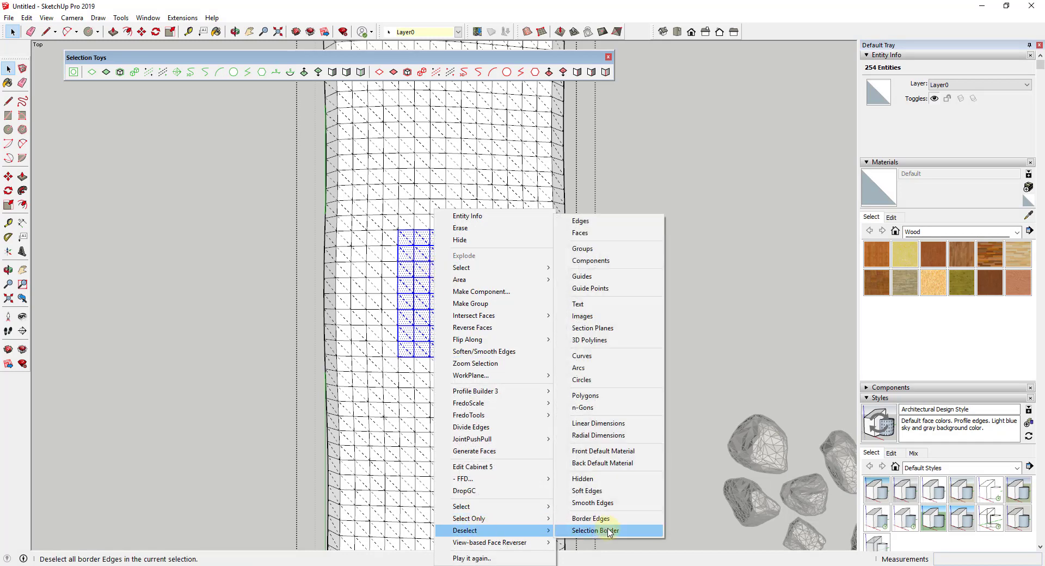
pyautogui.click(608, 530)
# Step: Keep only the Edges of the rectangular mesh patch selected with Selection Toys and make them soft
pyautogui.rightClick(430, 279)
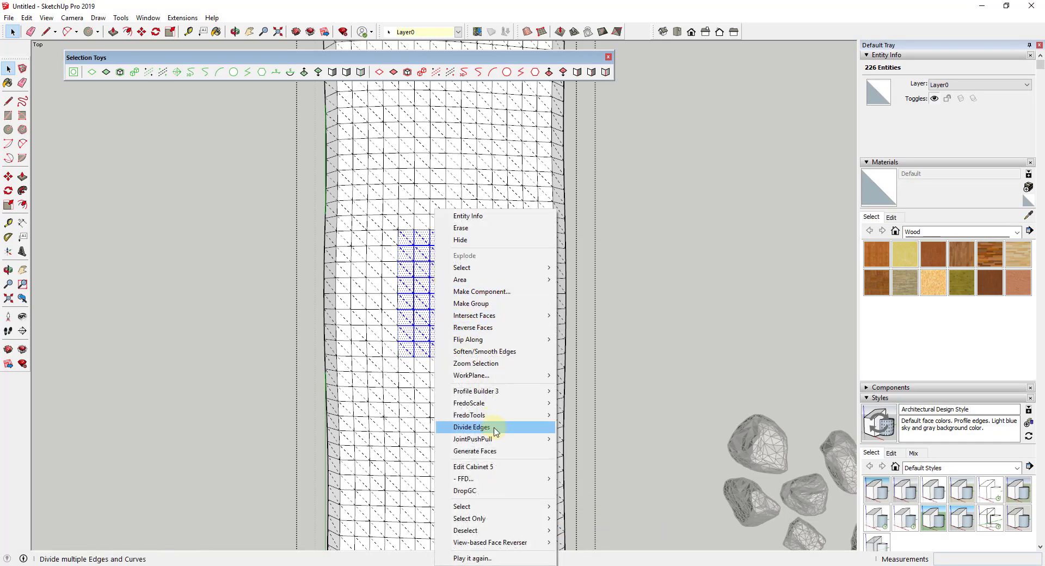
pyautogui.moveTo(496, 521)
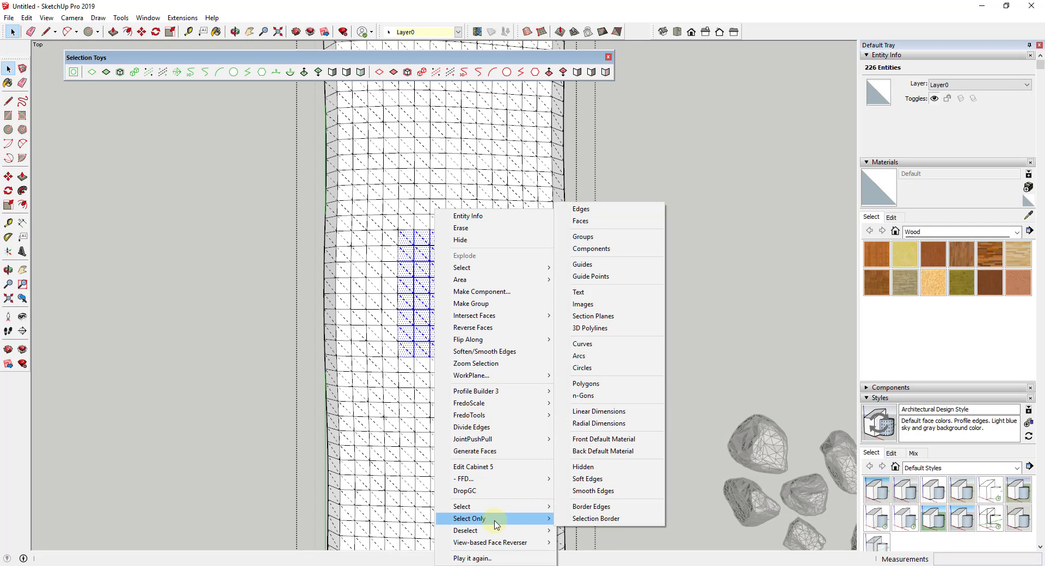
pyautogui.click(599, 209)
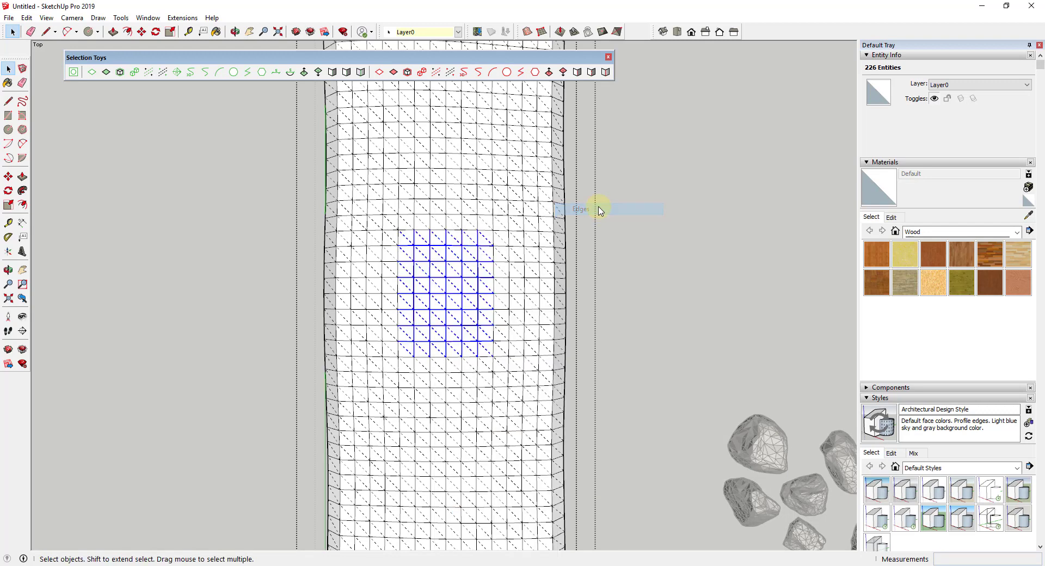
pyautogui.click(932, 109)
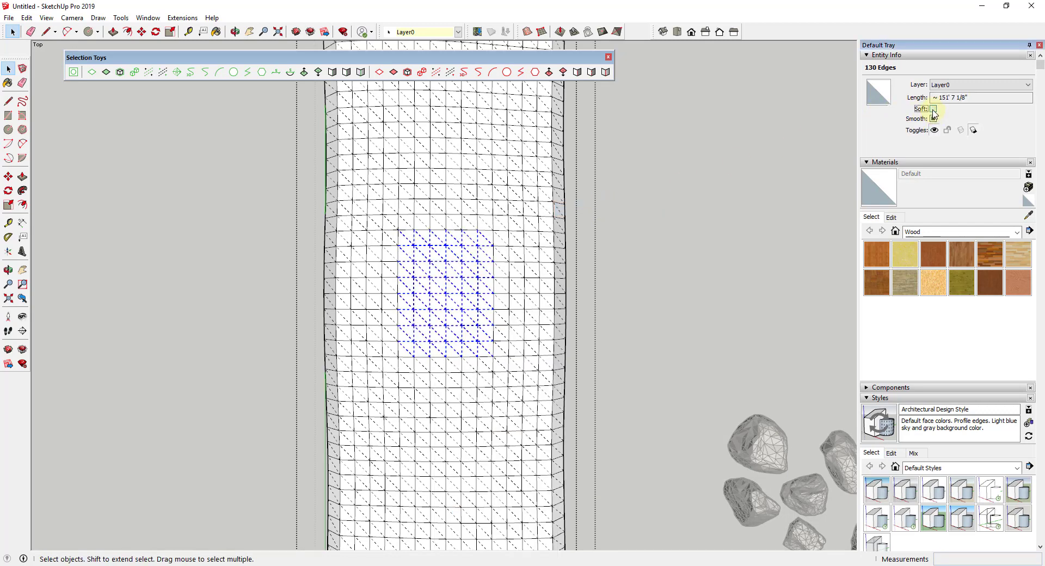
pyautogui.click(763, 292)
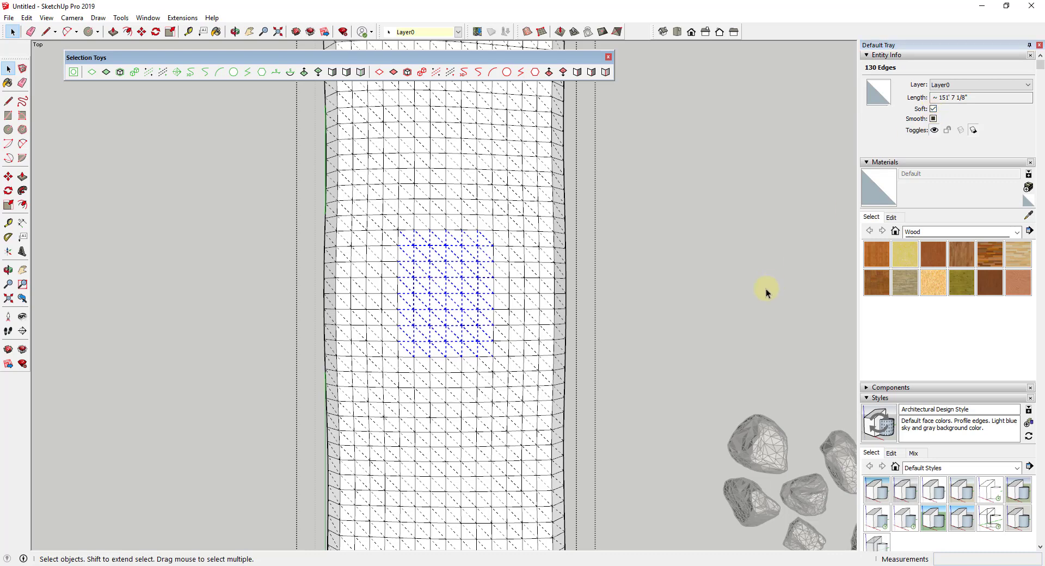
# Step: Turn off hidden geometry, then open the terrain mesh group and select the softened patch's surface
pyautogui.click(46, 17)
pyautogui.click(71, 57)
pyautogui.press('o')
pyautogui.moveTo(520, 466); pyautogui.dragTo(352, 219)
pyautogui.press('space')
pyautogui.click(448, 267)
pyautogui.scroll(3, 449, 271)
pyautogui.doubleClick(449, 271)
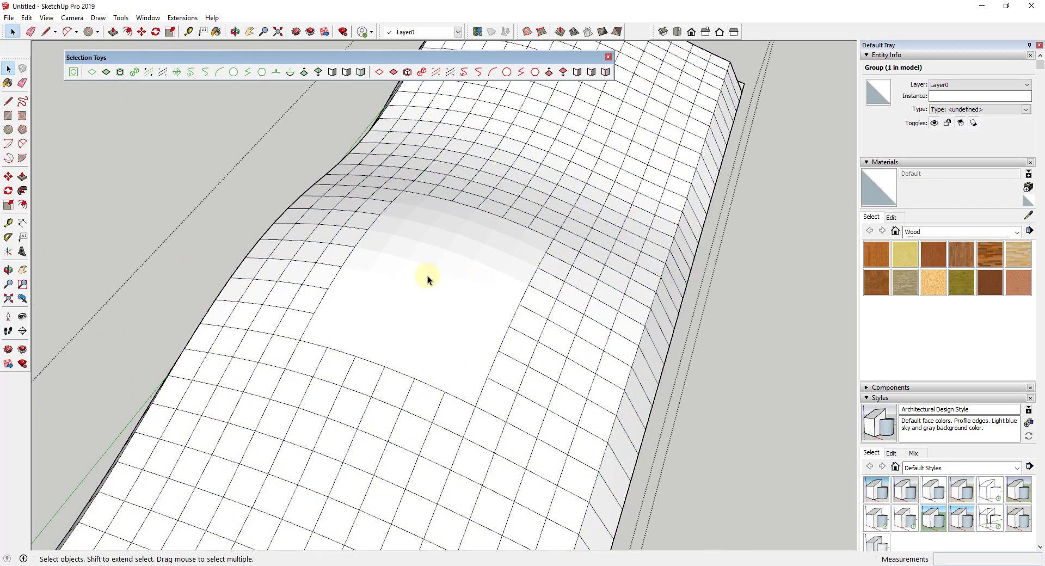
pyautogui.click(405, 265)
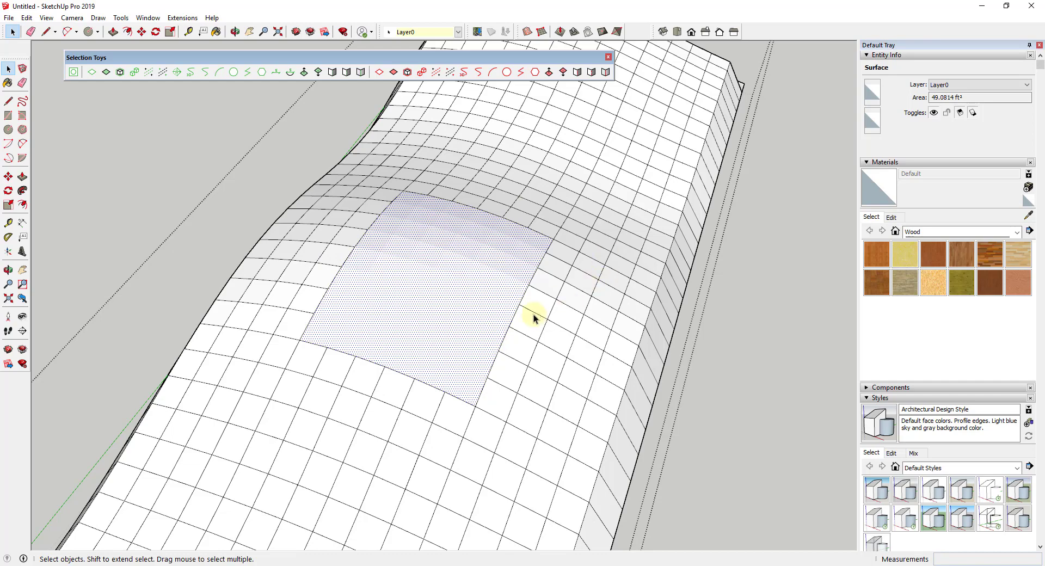
# Step: Leave the terrain mesh group and select the rocks component
pyautogui.scroll(-8, 534, 314)
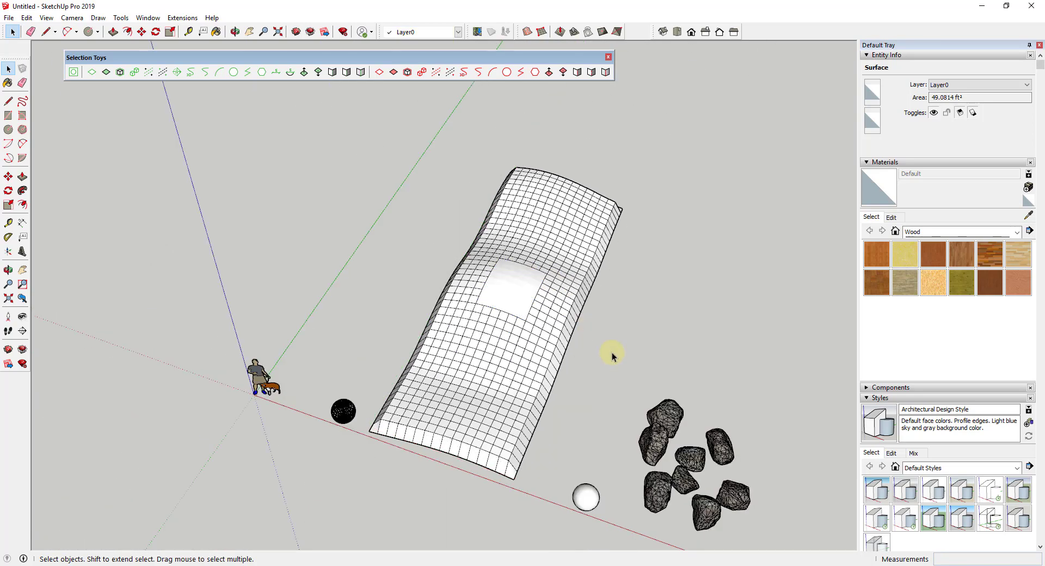
pyautogui.click(612, 352)
pyautogui.scroll(-3, 653, 414)
pyautogui.scroll(6, 595, 303)
pyautogui.moveTo(641, 386); pyautogui.dragTo(564, 380, button='middle')
pyautogui.click(397, 299)
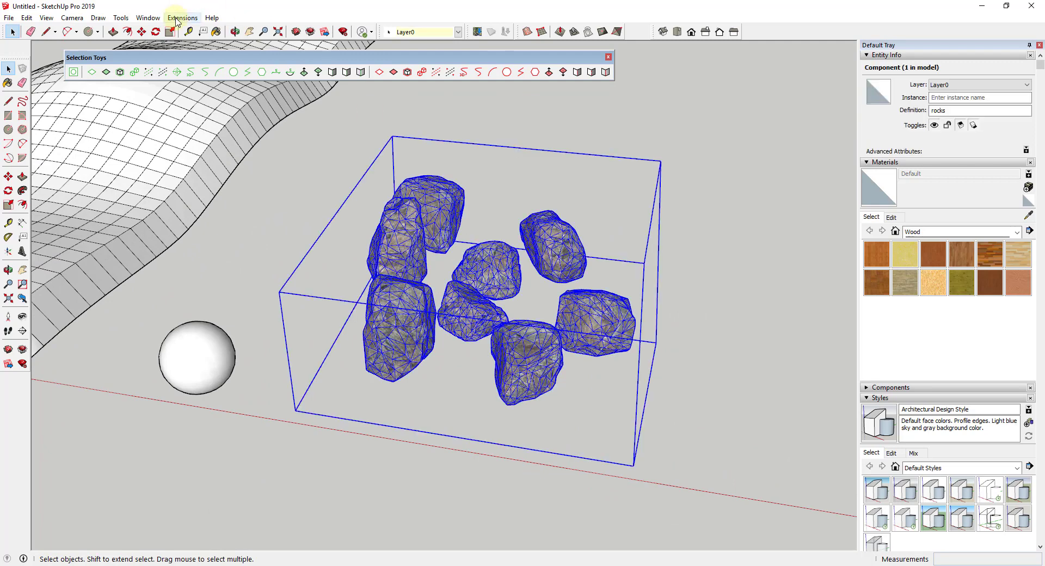
# Step: View the rocks model's page in 3D Warehouse, close it, and deselect the component
pyautogui.click(147, 17)
pyautogui.click(163, 110)
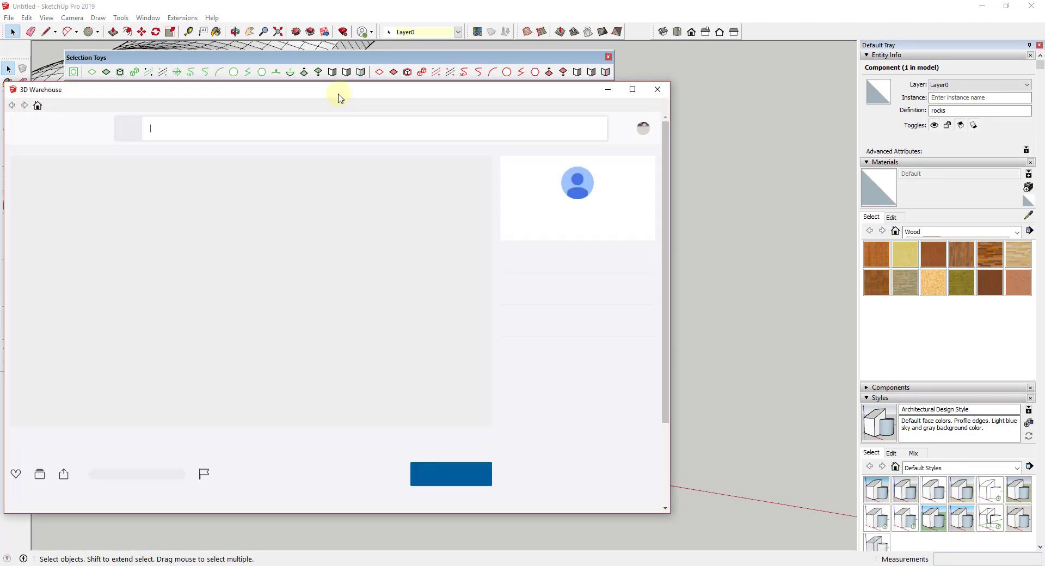
pyautogui.moveTo(341, 97); pyautogui.dragTo(481, 83)
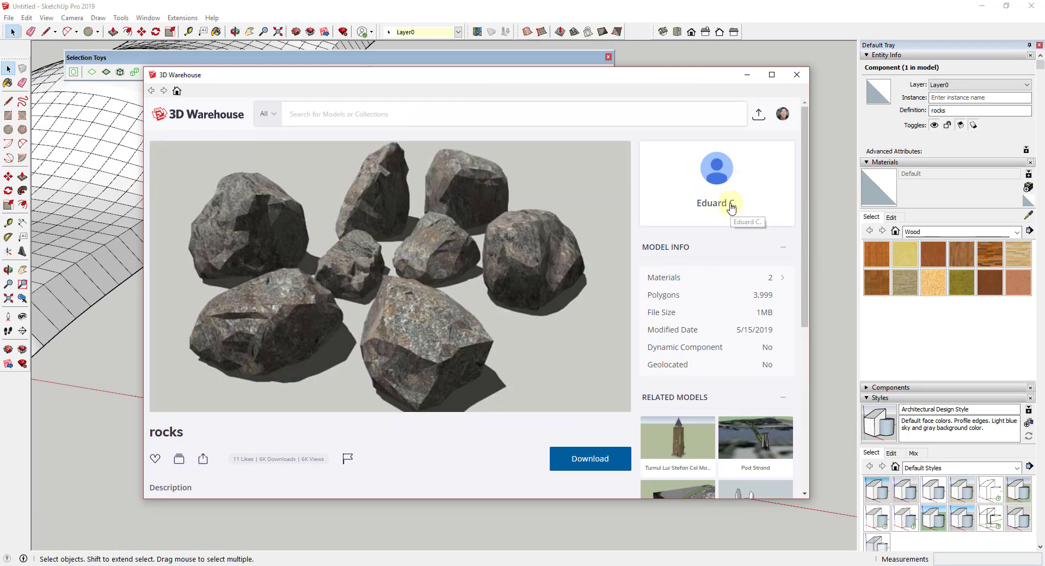
pyautogui.click(797, 75)
pyautogui.click(432, 384)
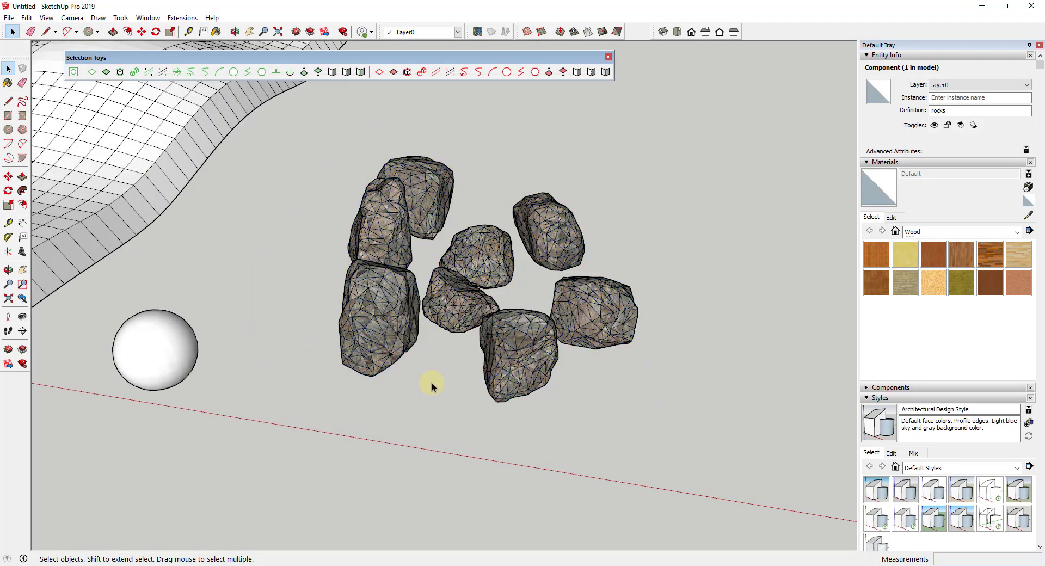
# Step: Open the tall front rock inside the rocks component for editing and select all of its geometry
pyautogui.moveTo(422, 354); pyautogui.dragTo(411, 315, button='middle')
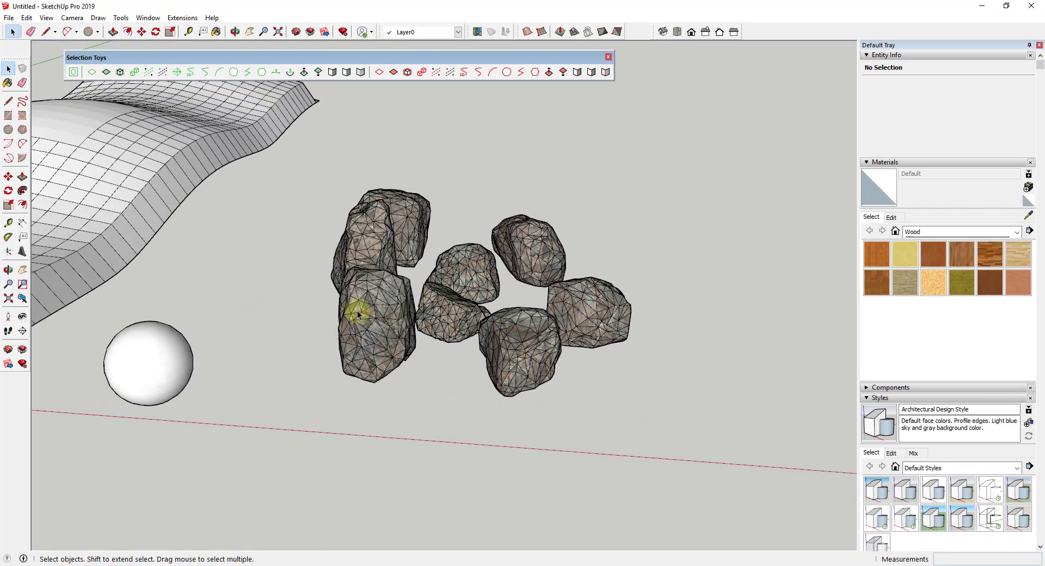
pyautogui.moveTo(369, 320); pyautogui.dragTo(408, 343, button='middle')
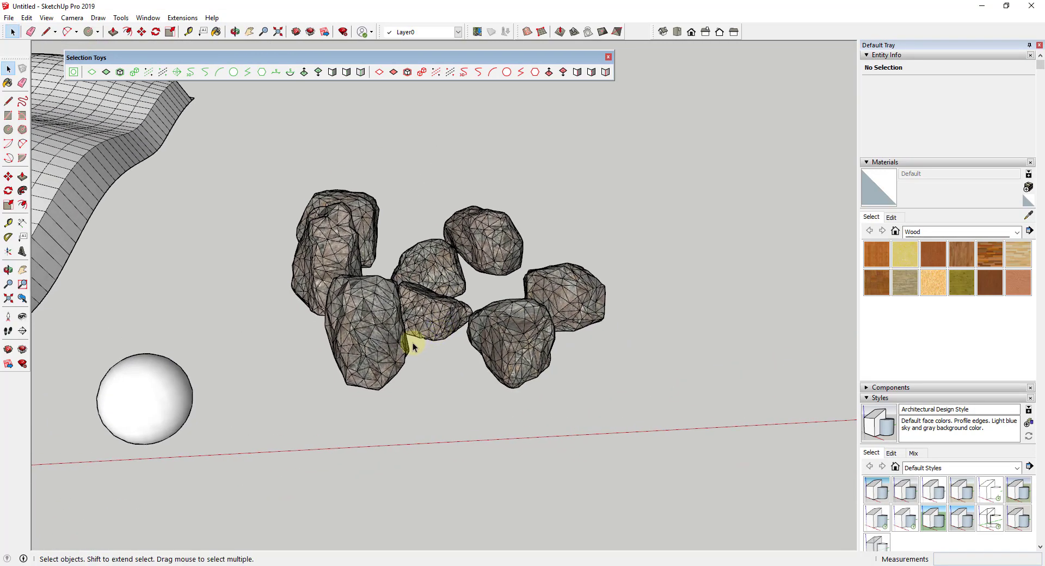
pyautogui.scroll(4, 361, 328)
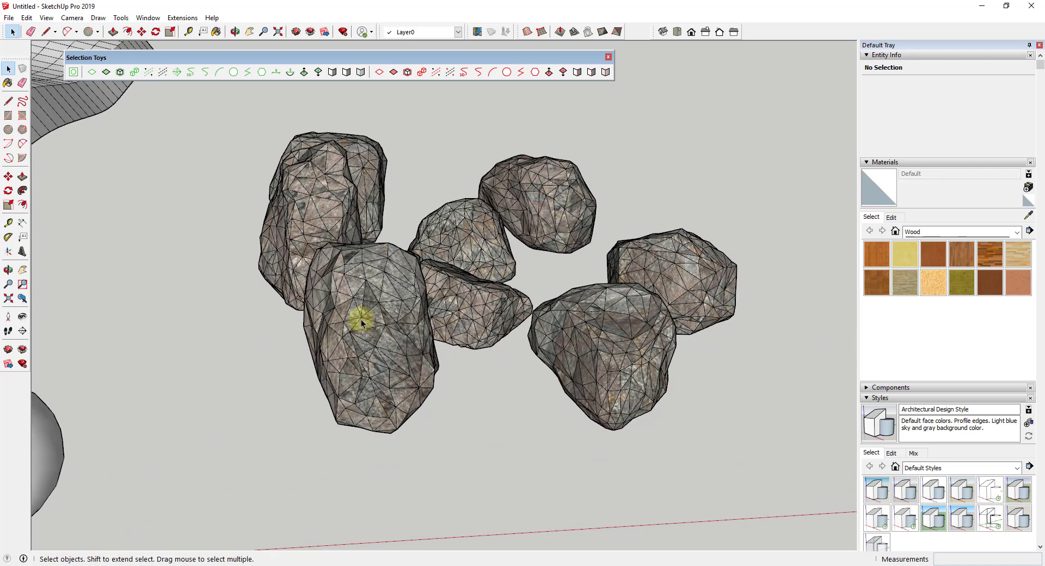
pyautogui.doubleClick(387, 345)
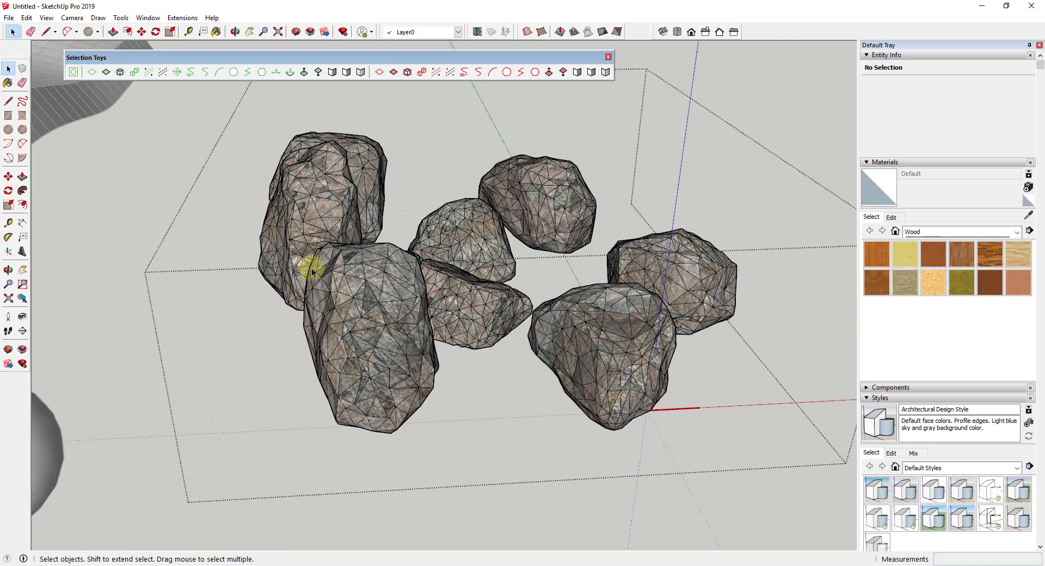
pyautogui.doubleClick(373, 344)
pyautogui.moveTo(260, 201); pyautogui.dragTo(491, 523)
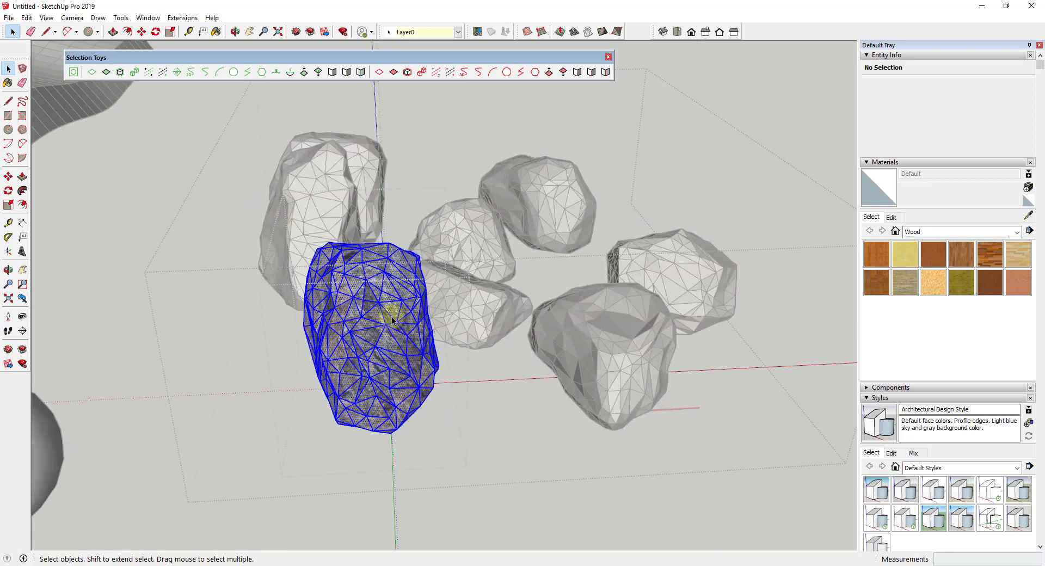
# Step: Keep only the Edges of the tall front rock selected and make them soft, then leave the rock's group
pyautogui.rightClick(378, 313)
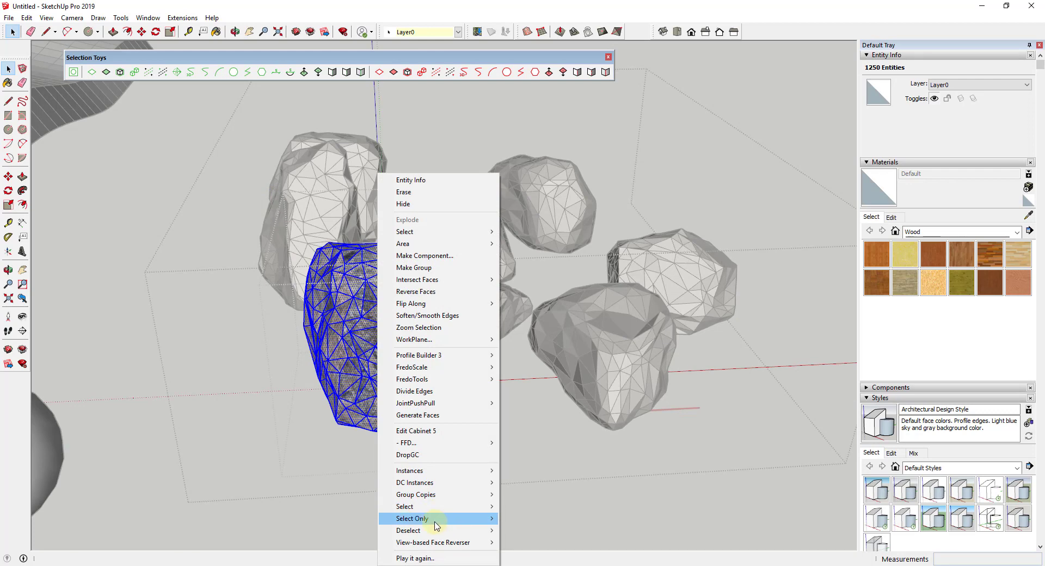
pyautogui.moveTo(436, 520)
pyautogui.click(550, 209)
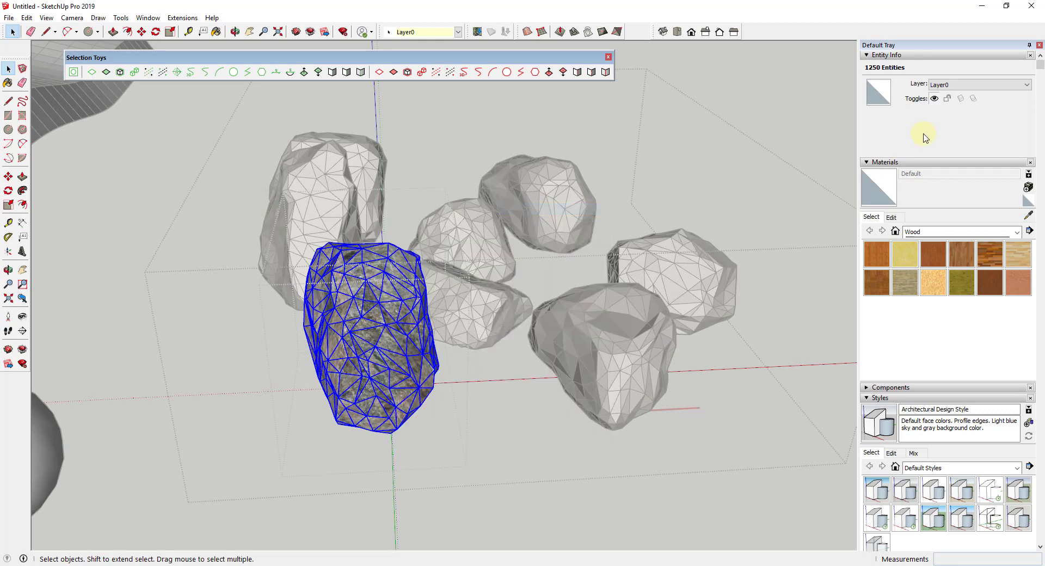
pyautogui.click(933, 108)
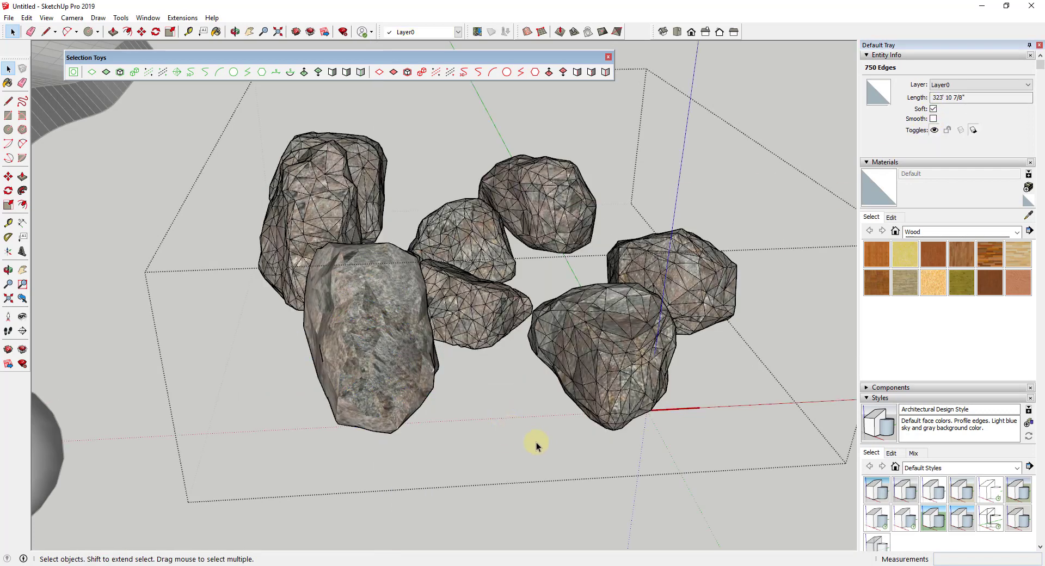
pyautogui.moveTo(532, 438); pyautogui.dragTo(362, 375, button='middle')
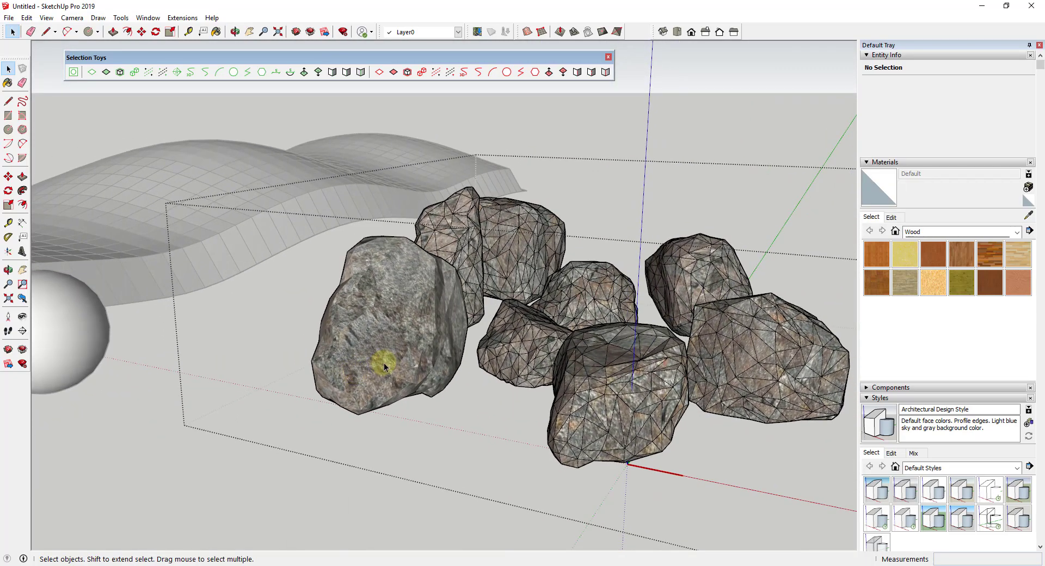
pyautogui.moveTo(397, 305); pyautogui.dragTo(374, 299, button='middle')
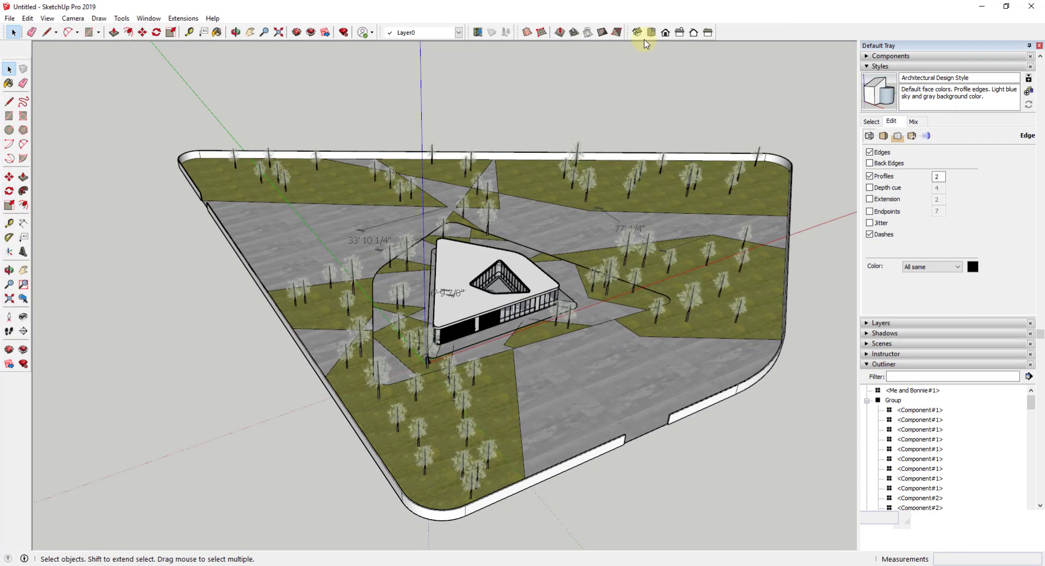
# Step: Examine the art center building, its surrounding site, and the model's 3D Warehouse page
pyautogui.moveTo(490, 348); pyautogui.dragTo(660, 307, button='middle')
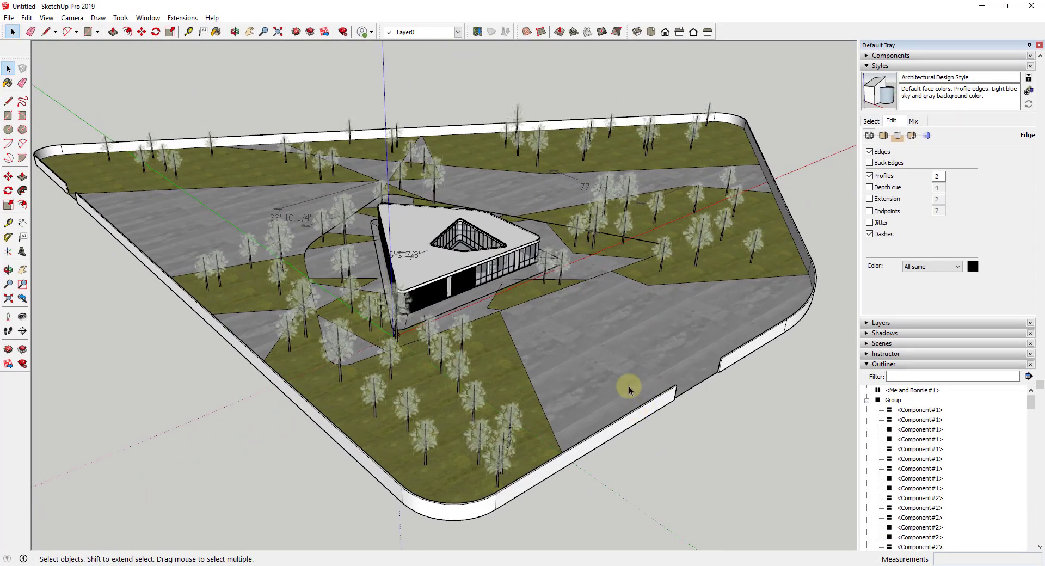
pyautogui.scroll(5, 417, 253)
pyautogui.moveTo(417, 253)
pyautogui.mouseDown(button='middle')
pyautogui.moveTo(439, 252)
pyautogui.moveTo(443, 240)
pyautogui.moveTo(420, 268)
pyautogui.mouseUp(button='middle')
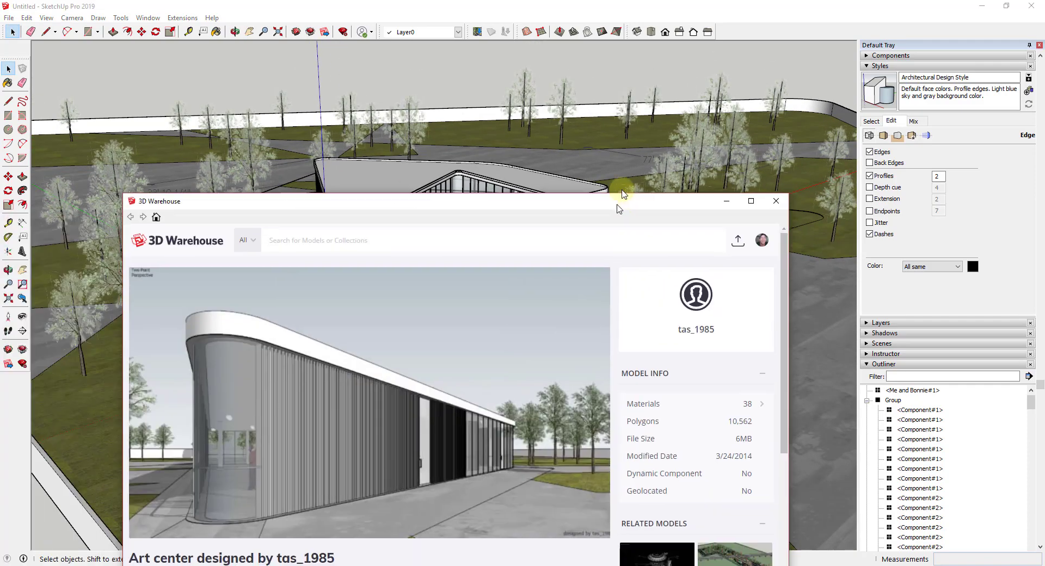
pyautogui.moveTo(624, 195); pyautogui.dragTo(625, 84)
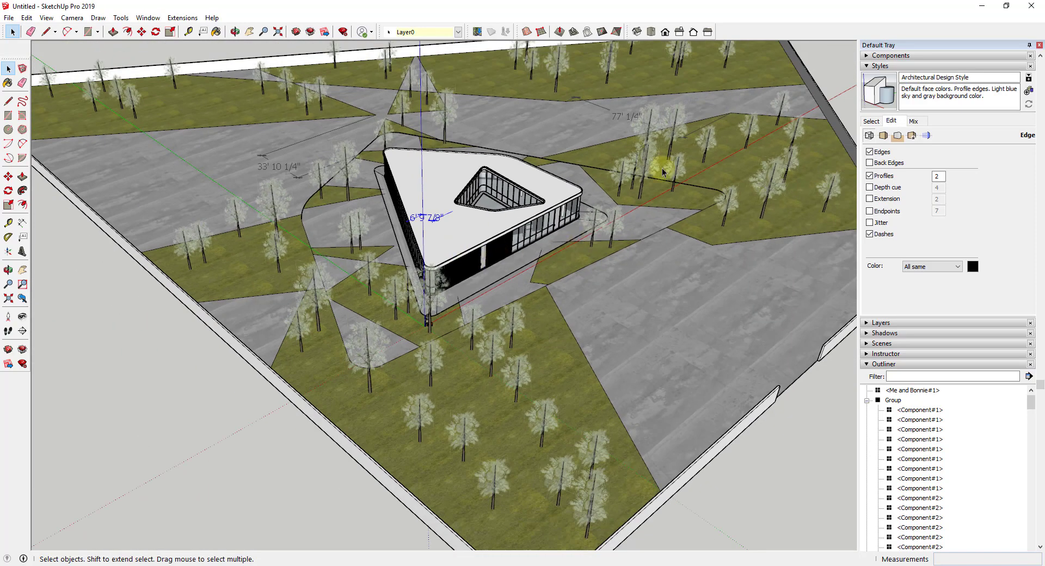
pyautogui.moveTo(662, 172); pyautogui.dragTo(637, 243, button='middle')
pyautogui.scroll(-5, 544, 212)
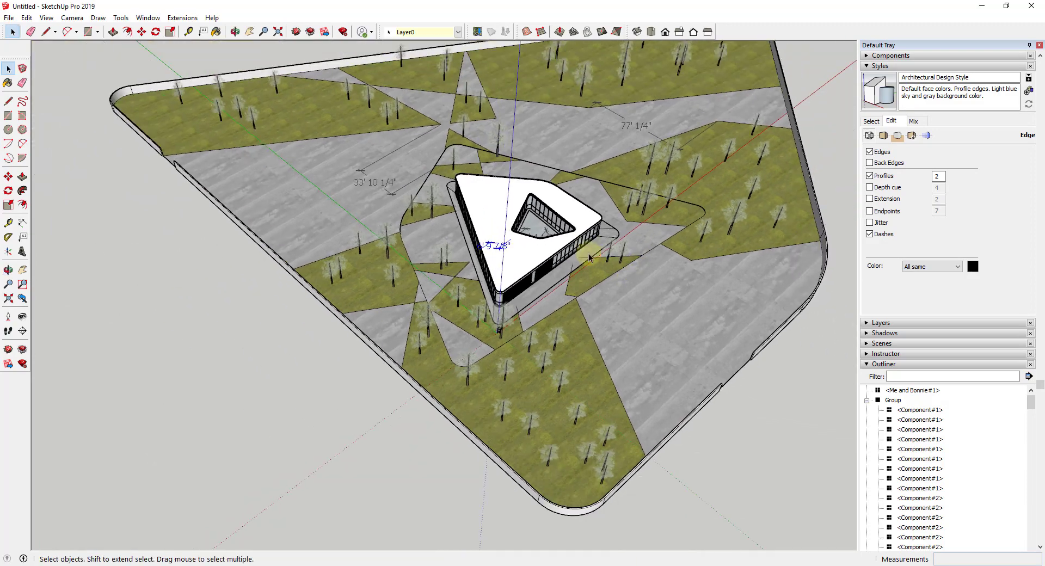
pyautogui.scroll(5, 517, 250)
# Step: Switch the site model to the top view and try to select the building's dimensions with a selection window
pyautogui.click(651, 32)
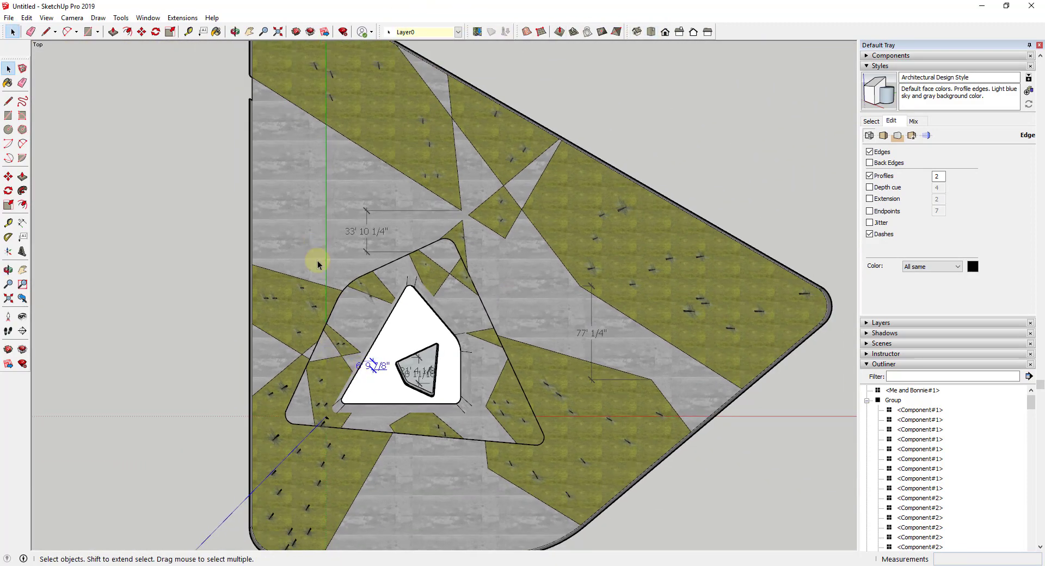
pyautogui.click(318, 264)
pyautogui.scroll(3, 389, 372)
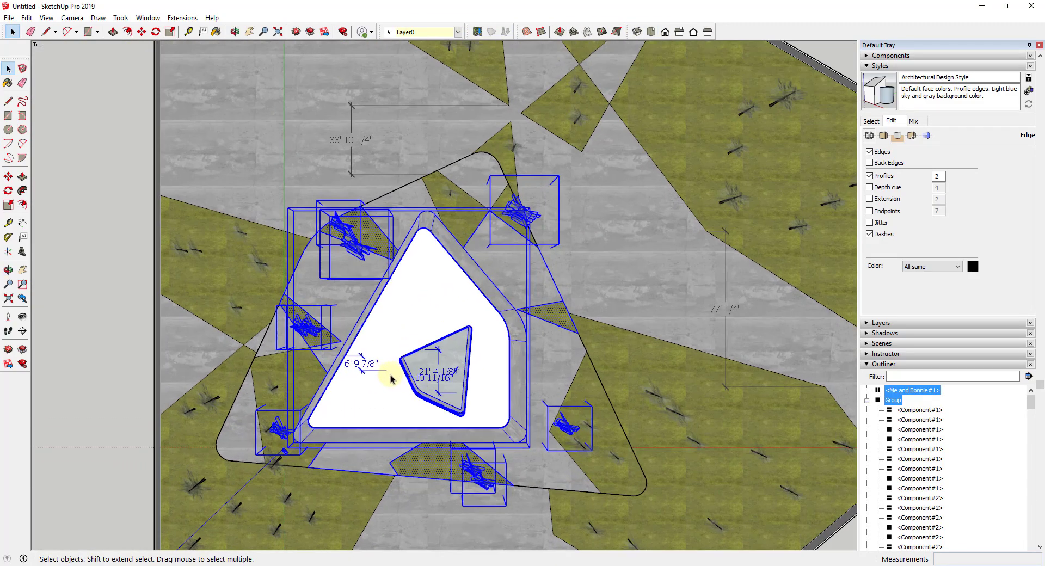
pyautogui.press('Escape')
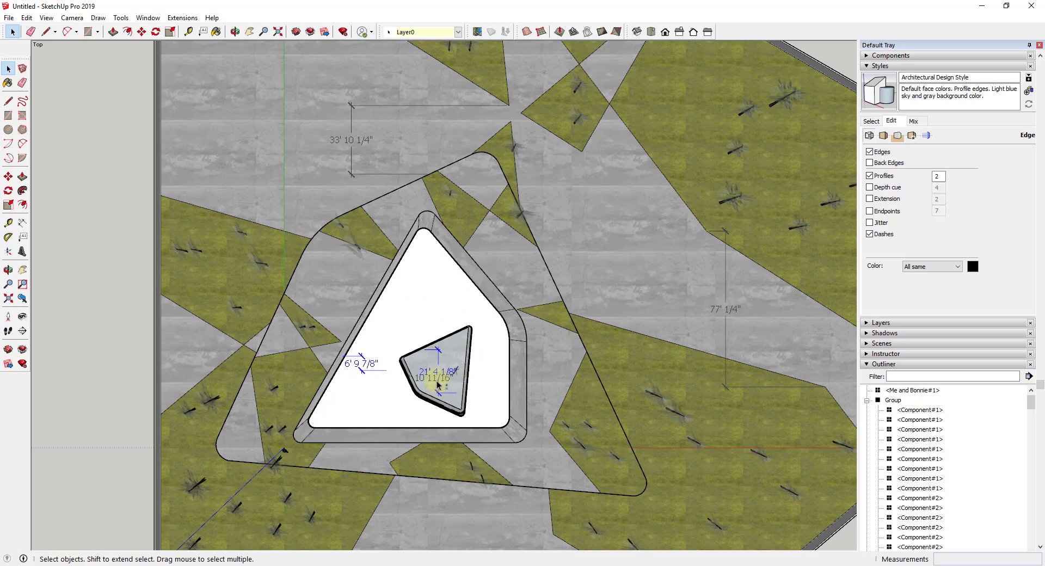
# Step: Try to add the site's outer dimensions to the selection one at a time, then clear the selection
pyautogui.keyDown('shift'); pyautogui.click(361, 134); pyautogui.keyUp('shift')
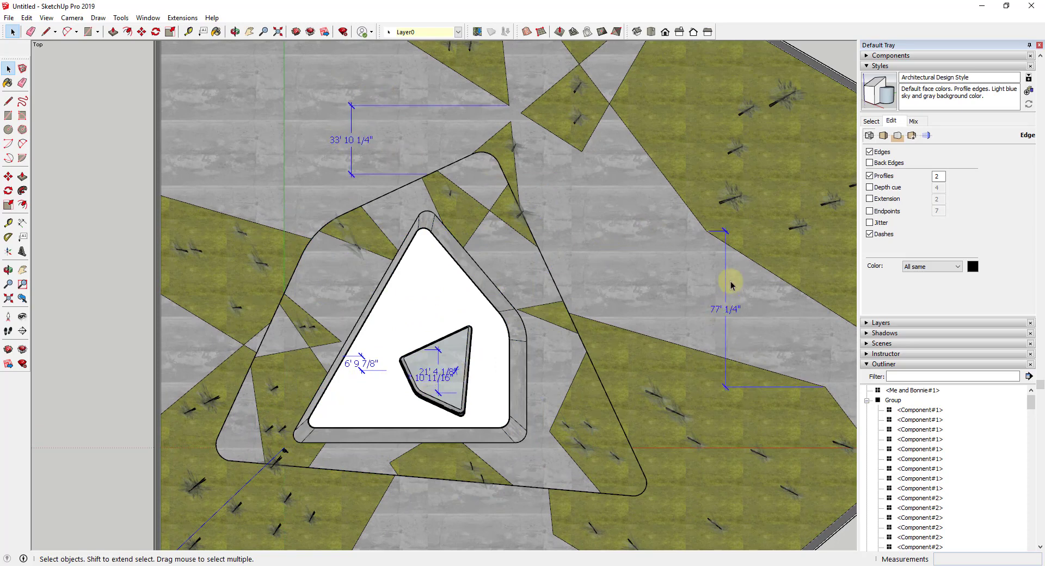
pyautogui.scroll(-3, 707, 288)
pyautogui.scroll(3, 659, 291)
pyautogui.scroll(-3, 650, 286)
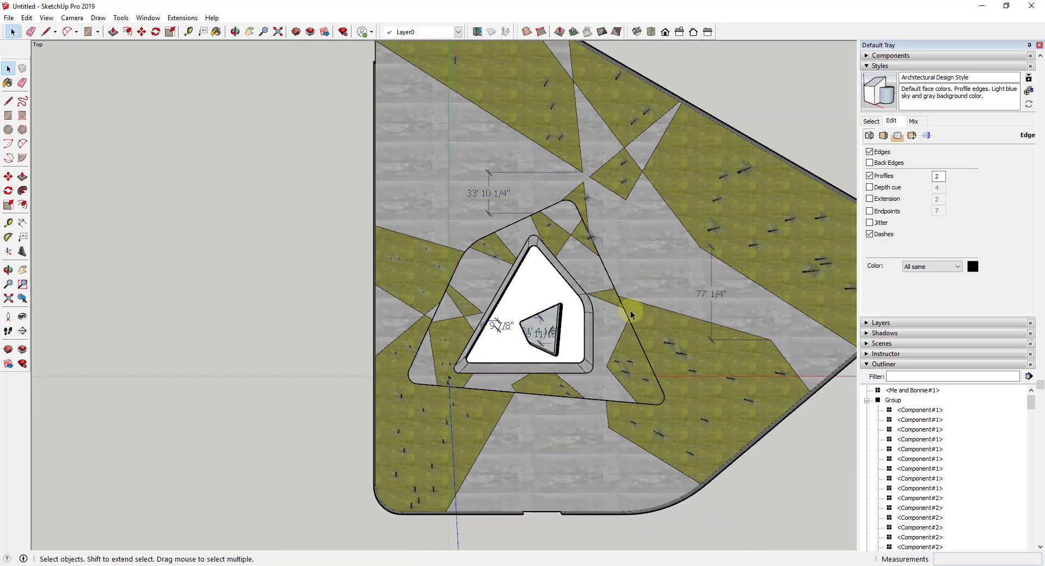
# Step: Select everything in the site model and keep only the Linear Dimensions selected with Selection Toys
pyautogui.hotkey('ctrl', 'a')
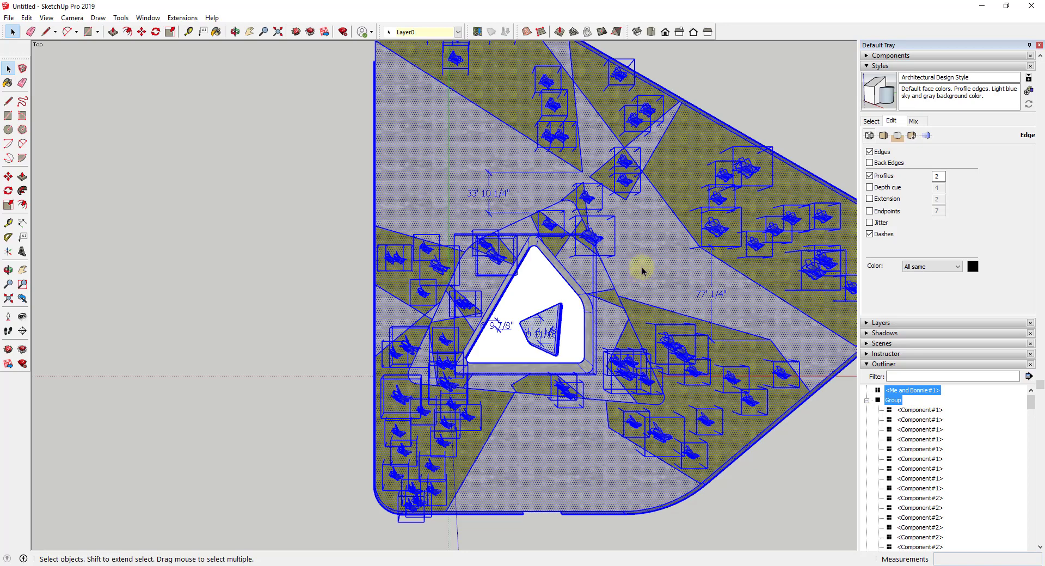
pyautogui.rightClick(497, 196)
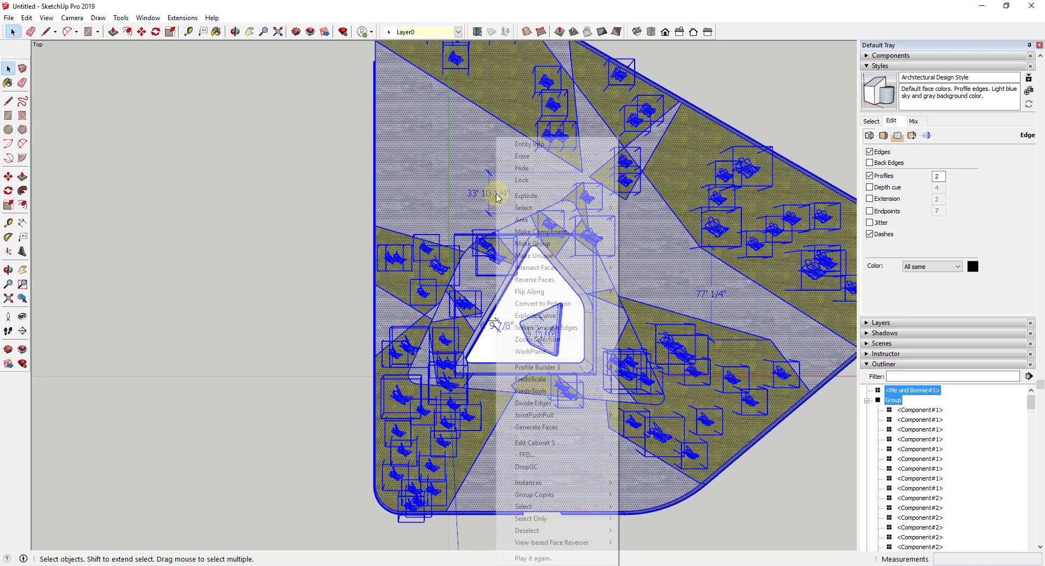
pyautogui.moveTo(543, 523)
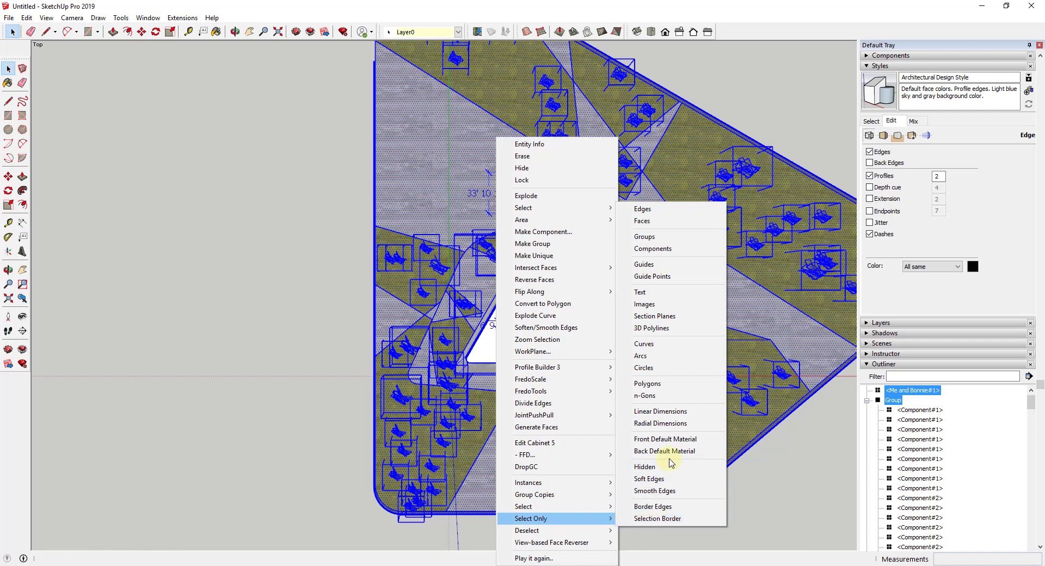
pyautogui.click(680, 416)
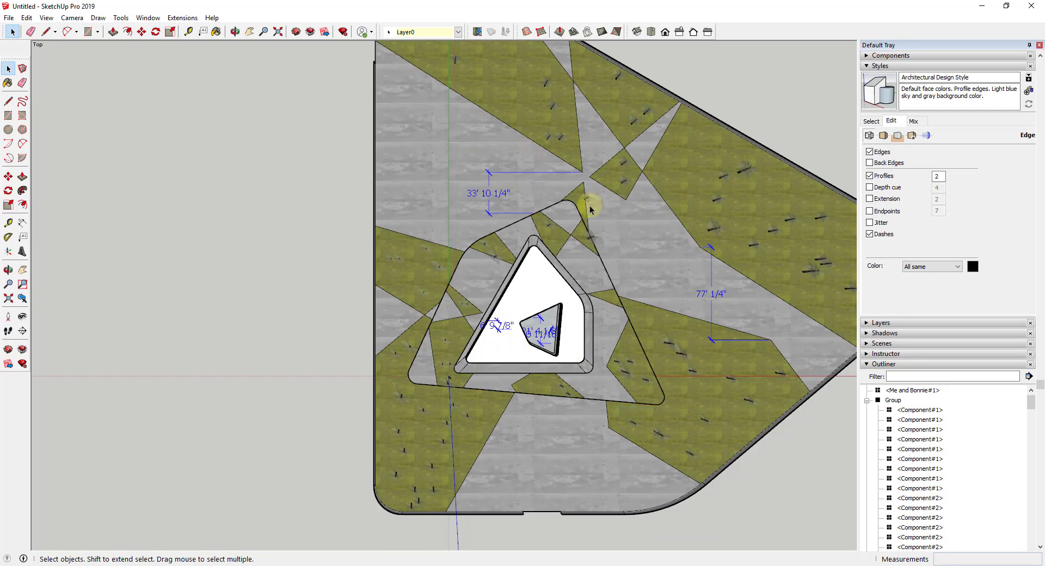
# Step: Create a layer named Dimensions and assign the selected linear dimensions to it
pyautogui.click(867, 67)
pyautogui.click(866, 165)
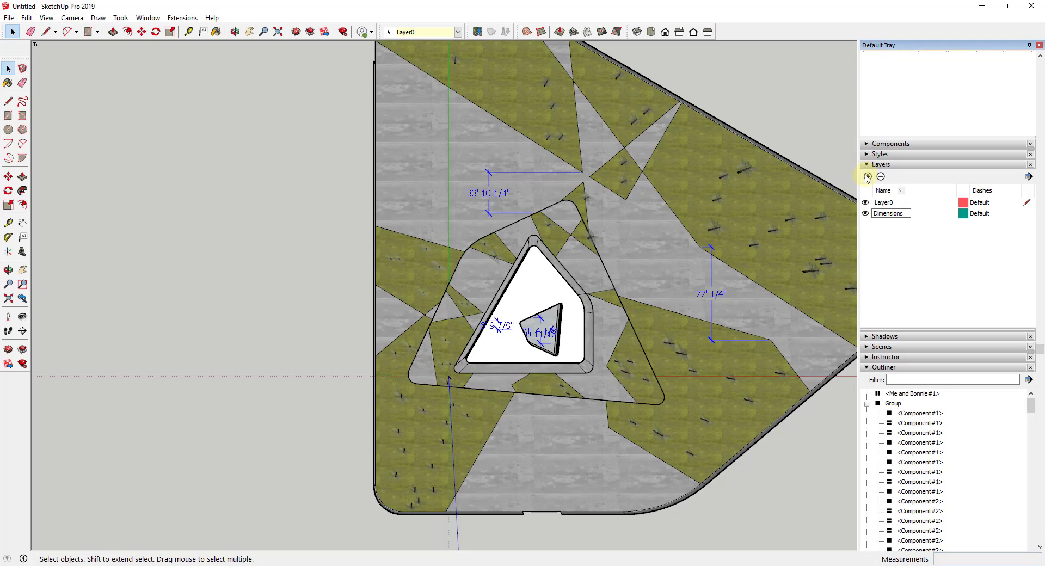
pyautogui.click(422, 32)
pyautogui.click(419, 55)
pyautogui.click(610, 280)
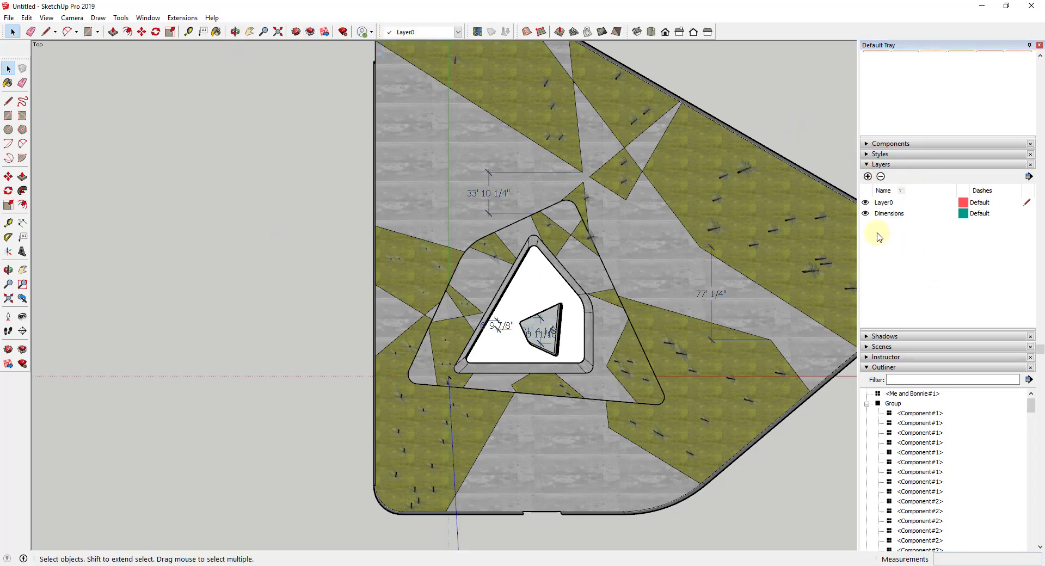
# Step: Hide the Dimensions layer and view the site model in perspective
pyautogui.click(865, 213)
pyautogui.moveTo(665, 352); pyautogui.dragTo(609, 375, button='middle')
pyautogui.scroll(5, 596, 381)
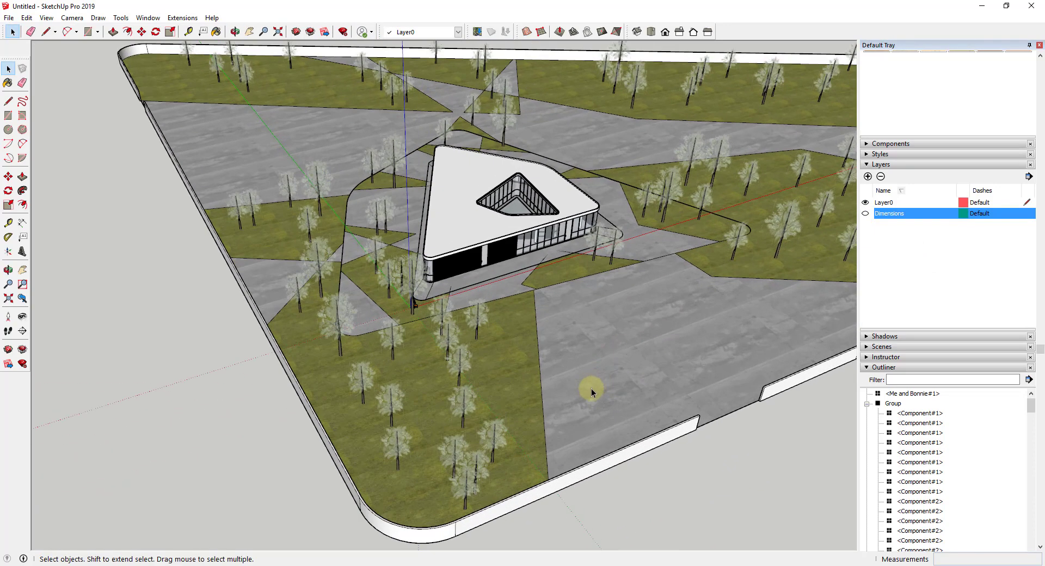
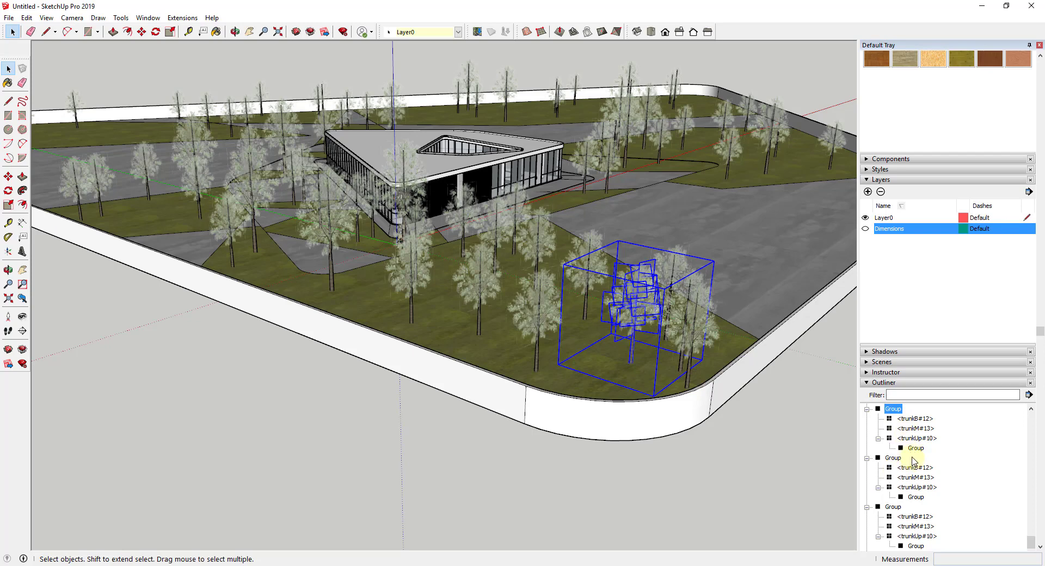
# Step: Select all group copies of the selected tree with Selection Toys
pyautogui.rightClick(639, 303)
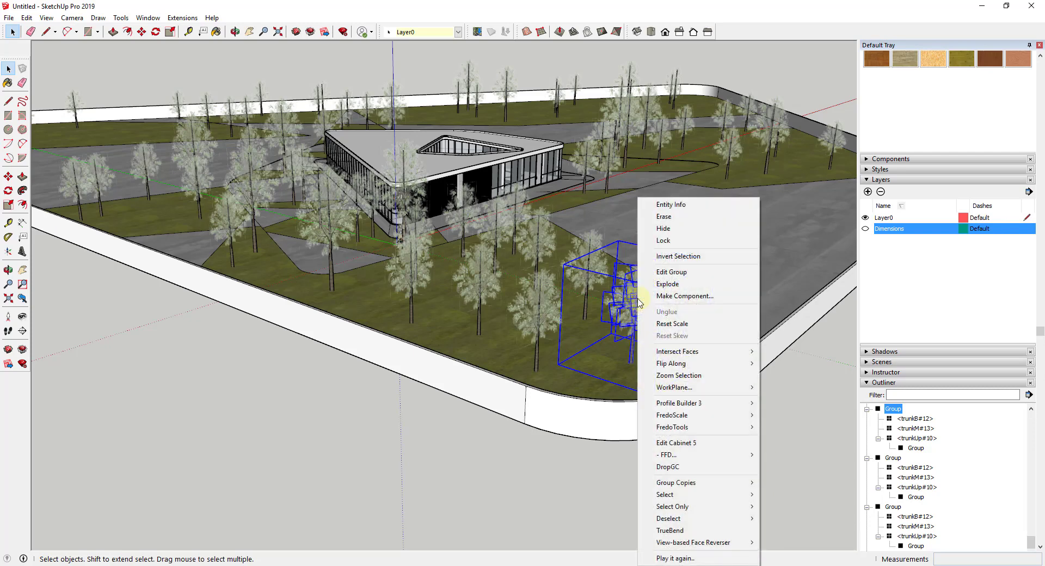
pyautogui.moveTo(693, 486)
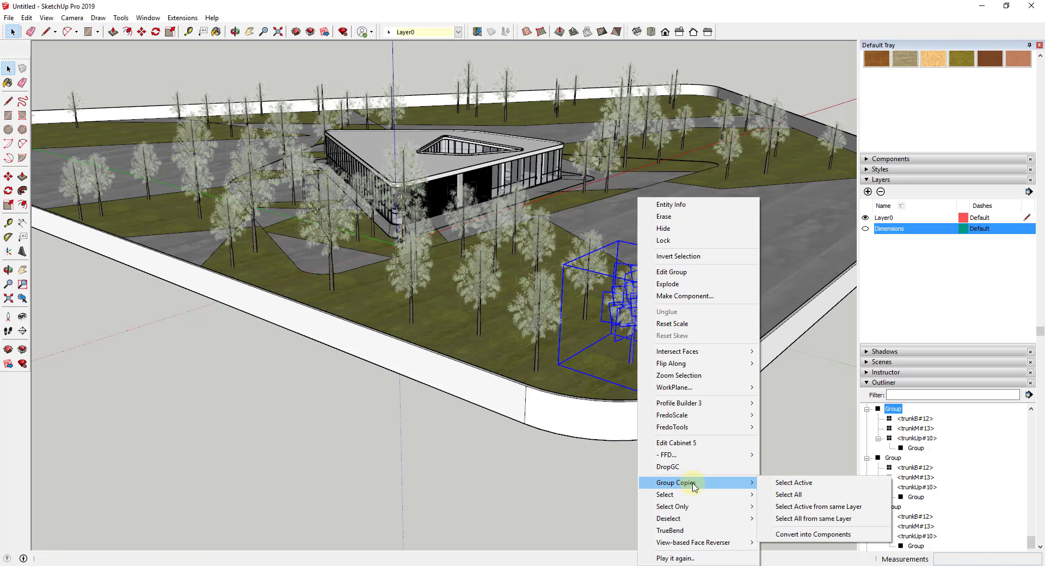
pyautogui.click(792, 496)
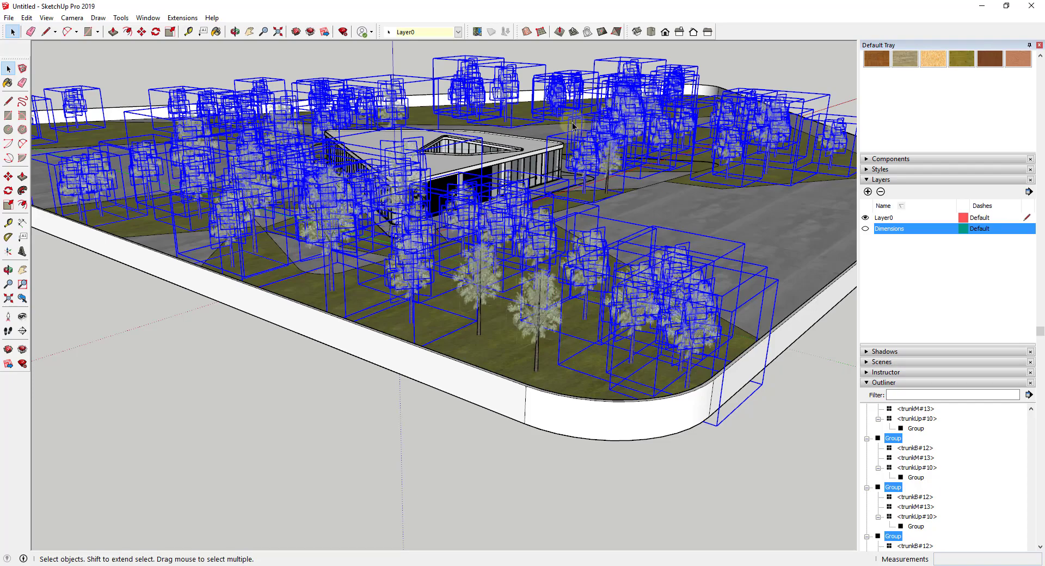
# Step: Convert the selected tree group copies into components
pyautogui.moveTo(656, 277); pyautogui.dragTo(613, 252, button='middle')
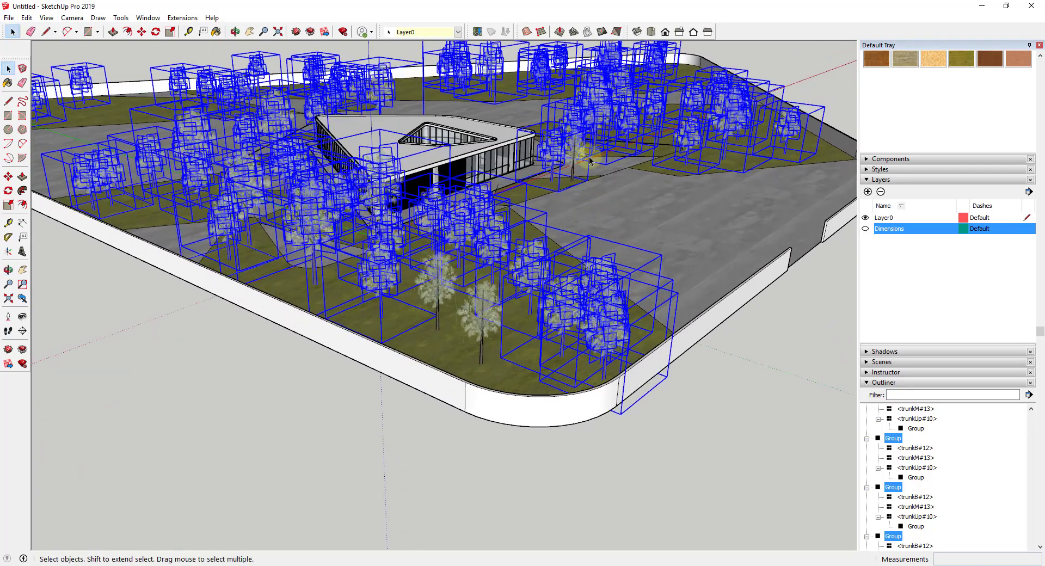
pyautogui.rightClick(566, 313)
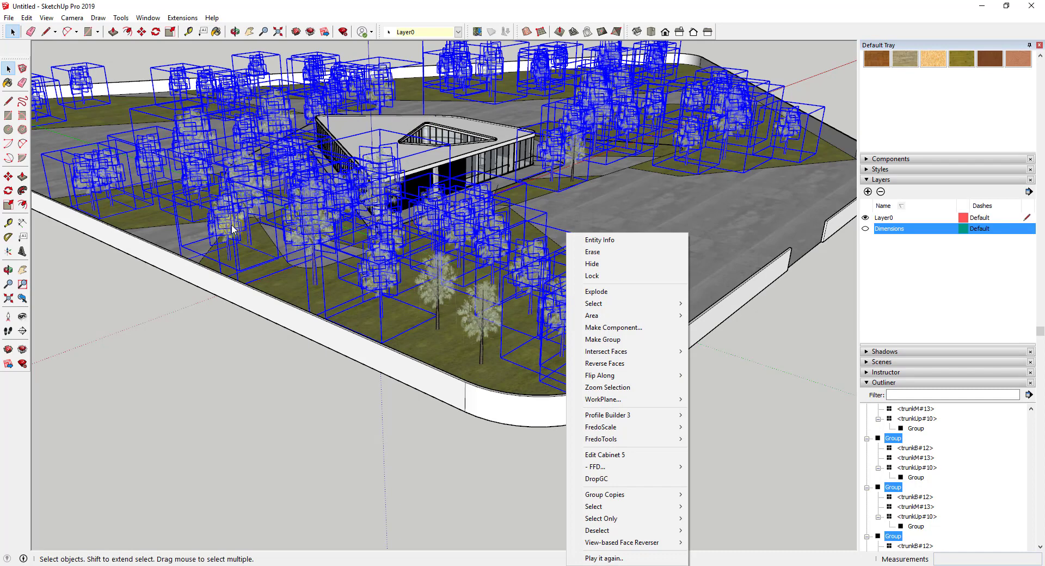
pyautogui.moveTo(634, 495)
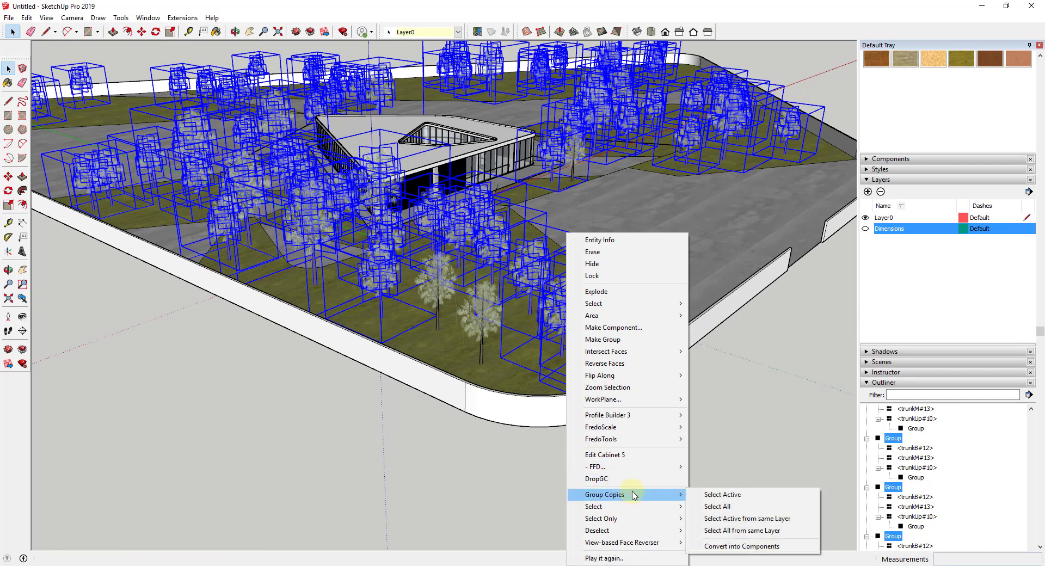
pyautogui.click(732, 546)
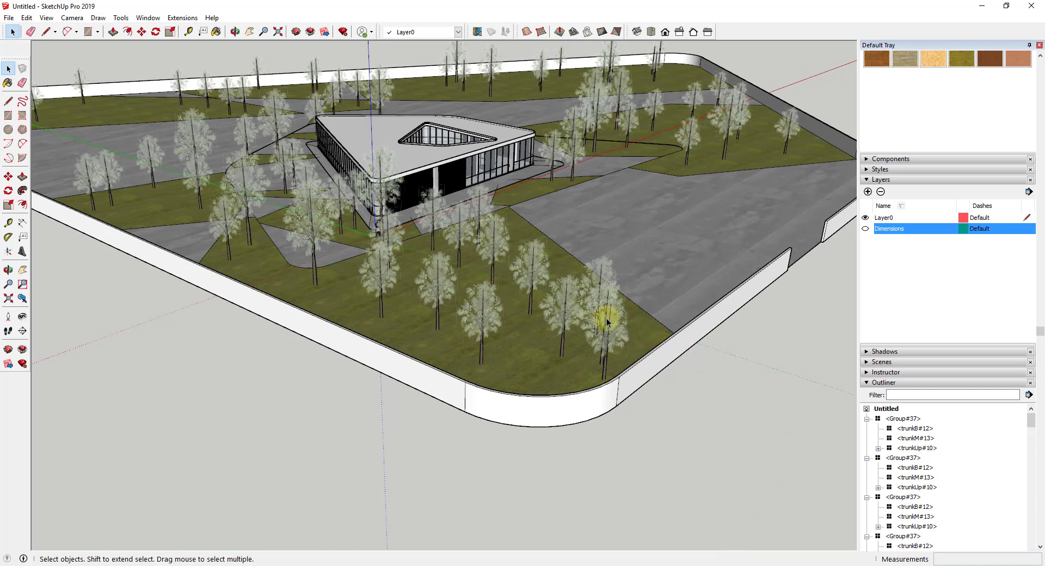
# Step: Open one of the converted tree components, scale its crown by 0.88 about the center, and leave the component
pyautogui.click(556, 304)
pyautogui.doubleClick(556, 304)
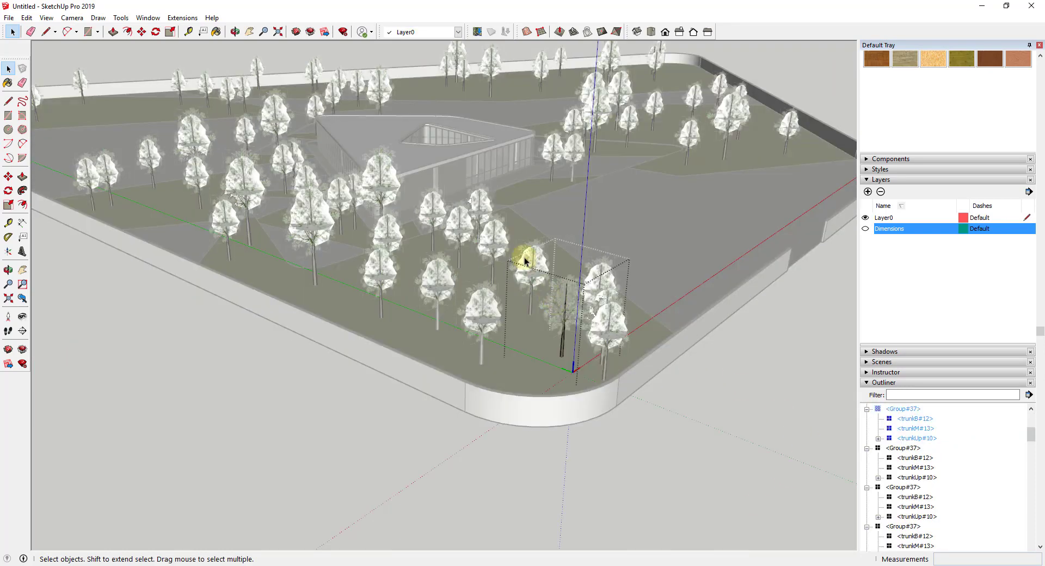
pyautogui.moveTo(527, 261); pyautogui.dragTo(596, 351)
pyautogui.press('s')
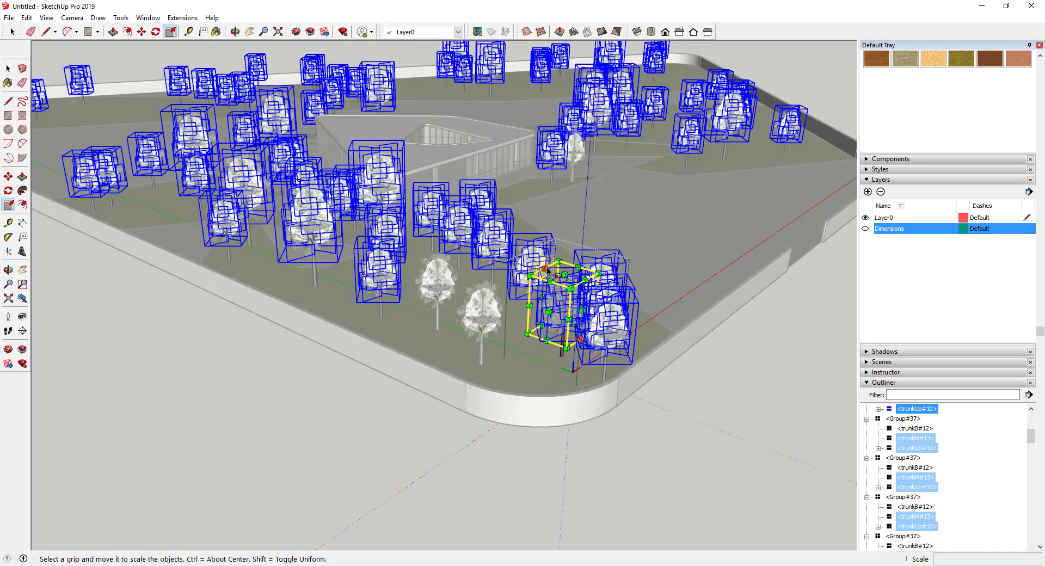
pyautogui.keyDown('ctrl'); pyautogui.moveTo(559, 262); pyautogui.dragTo(559, 266); pyautogui.keyUp('ctrl')
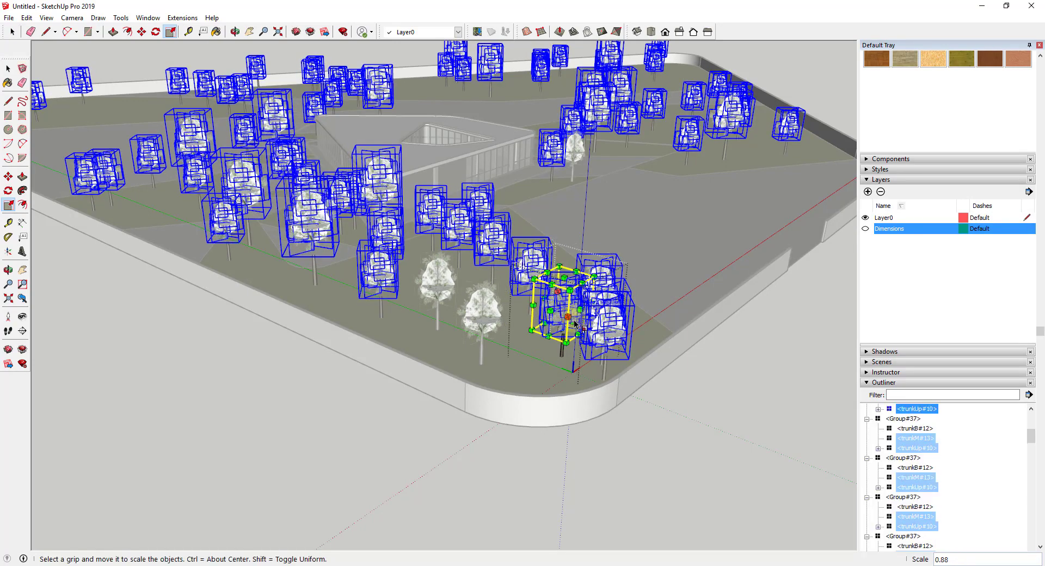
pyautogui.press('space')
pyautogui.click(615, 404)
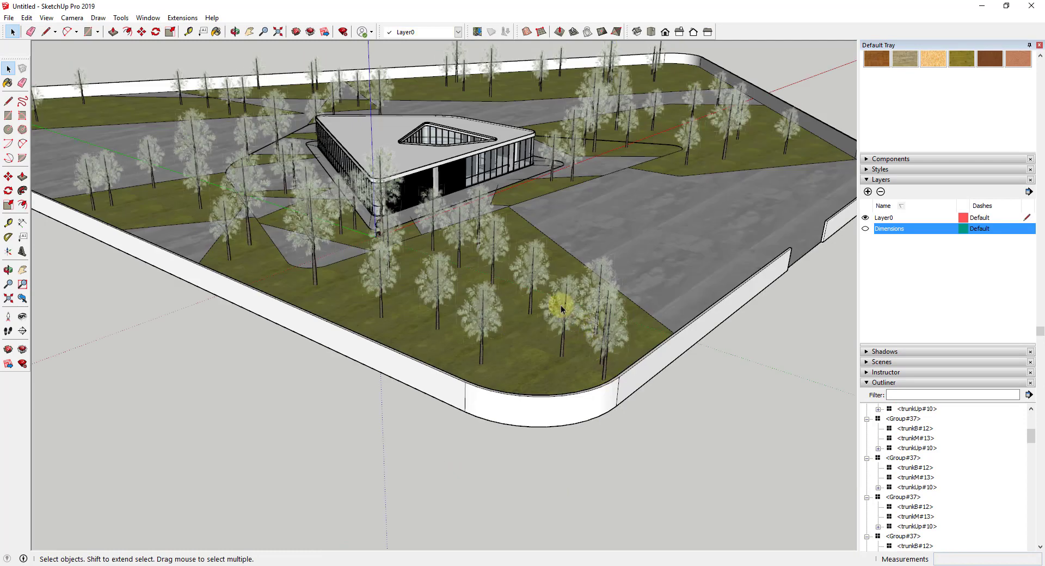
pyautogui.click(562, 319)
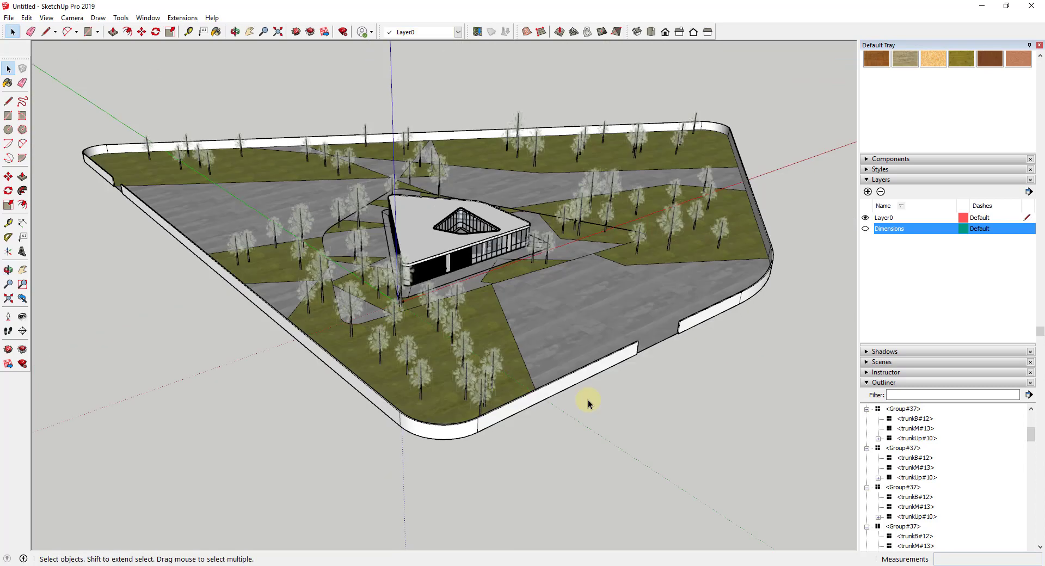
# Step: Check how the site is organized by selecting the paved area and the building one at a time, then clear the selection
pyautogui.click(531, 293)
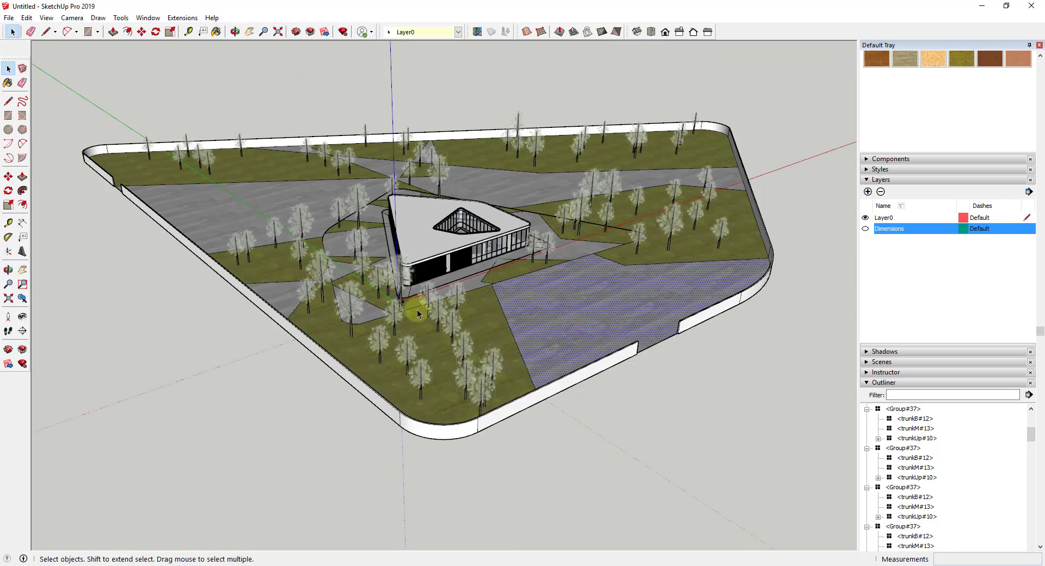
pyautogui.click(413, 375)
pyautogui.click(436, 232)
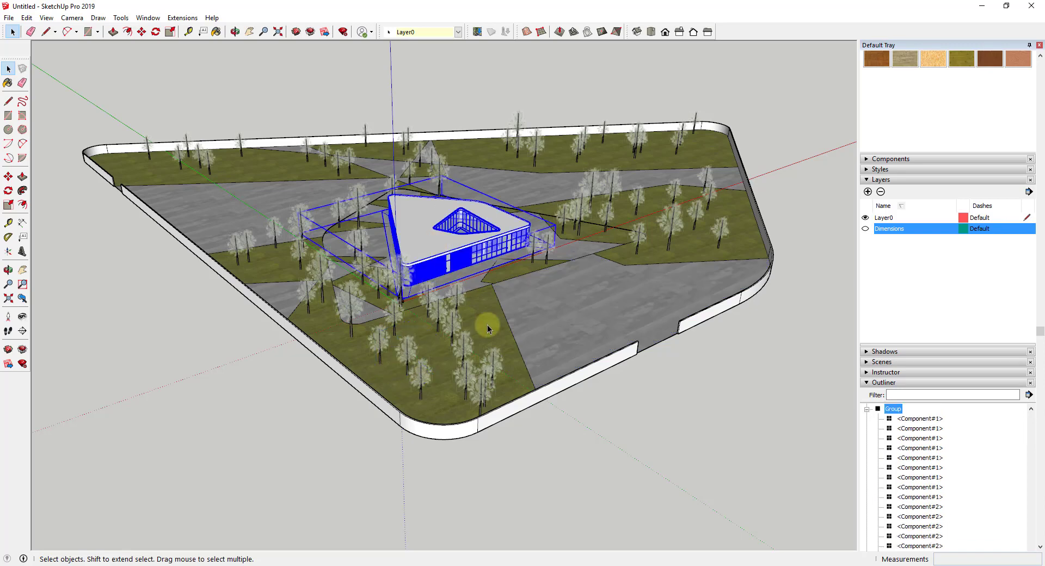
pyautogui.click(579, 330)
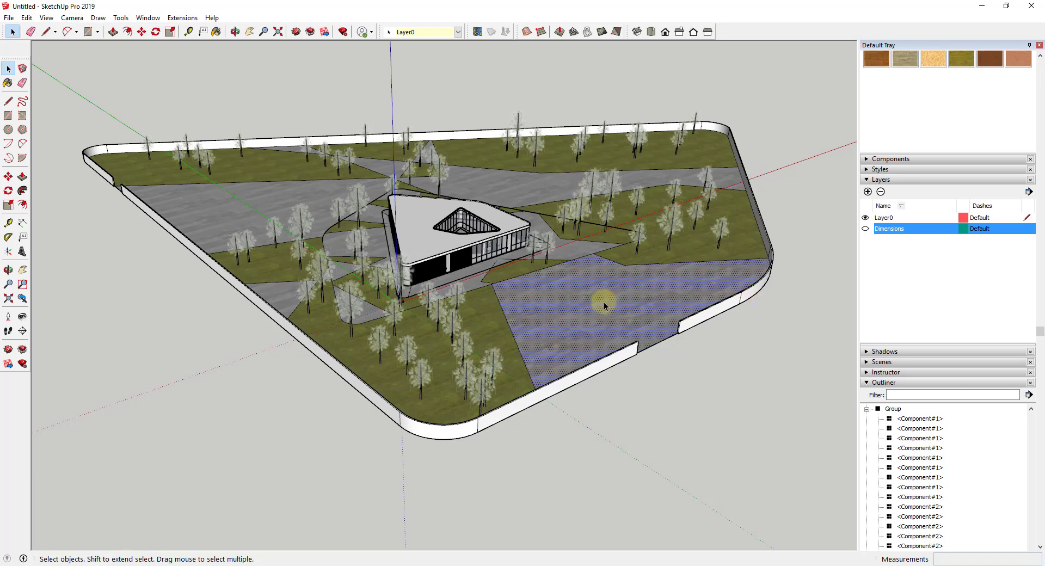
pyautogui.click(660, 402)
# Step: Select the entire site model, then deselect its groups and components with Selection Toys to keep only the loose geometry
pyautogui.moveTo(66, 72); pyautogui.dragTo(834, 477)
pyautogui.rightClick(561, 292)
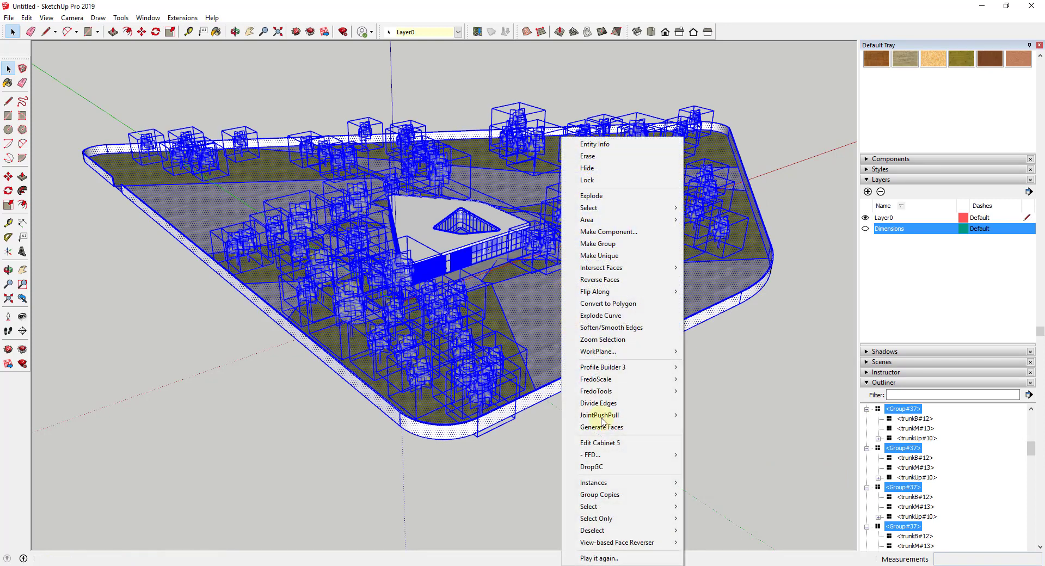
pyautogui.moveTo(608, 535)
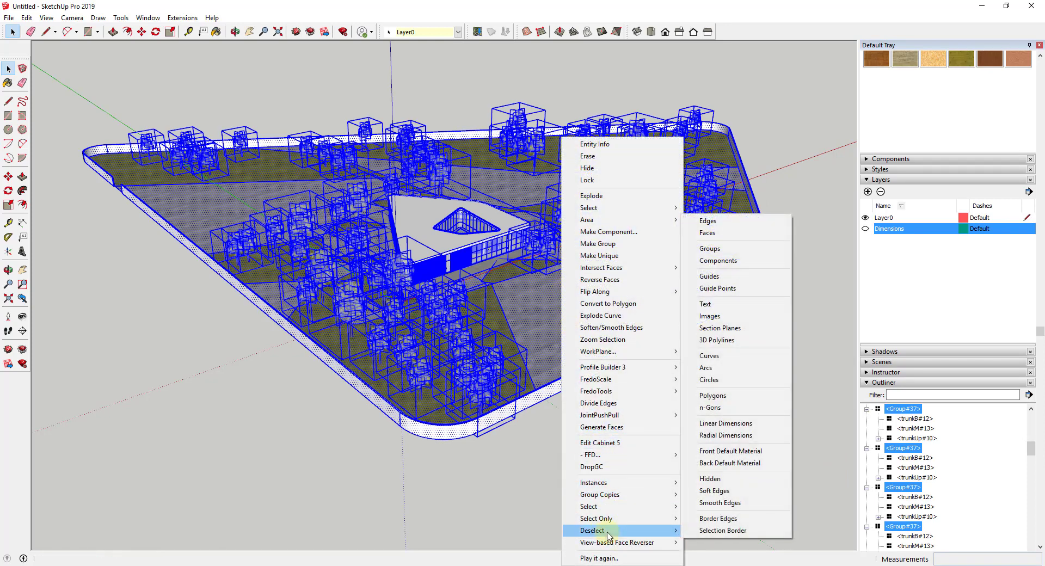
pyautogui.click(709, 249)
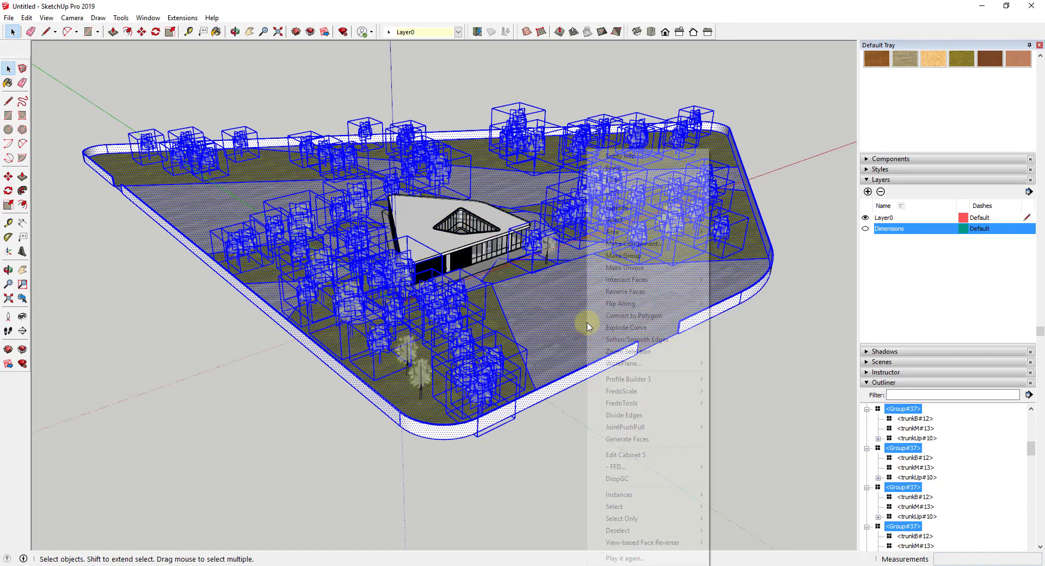
pyautogui.moveTo(615, 531)
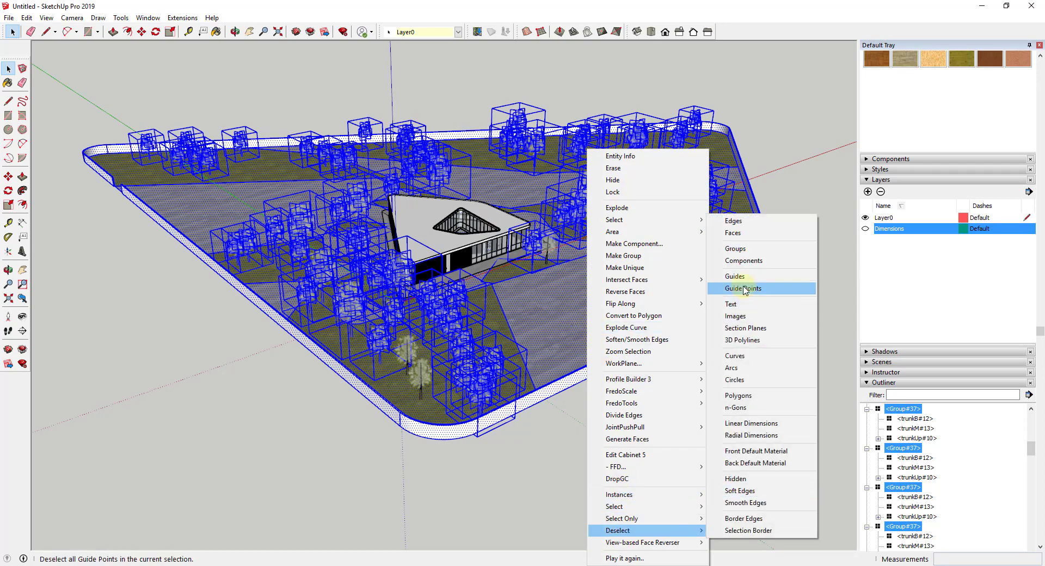
pyautogui.click(744, 260)
# Step: Make a group from the selected loose site geometry and examine it from several angles
pyautogui.moveTo(601, 256); pyautogui.dragTo(580, 325, button='middle')
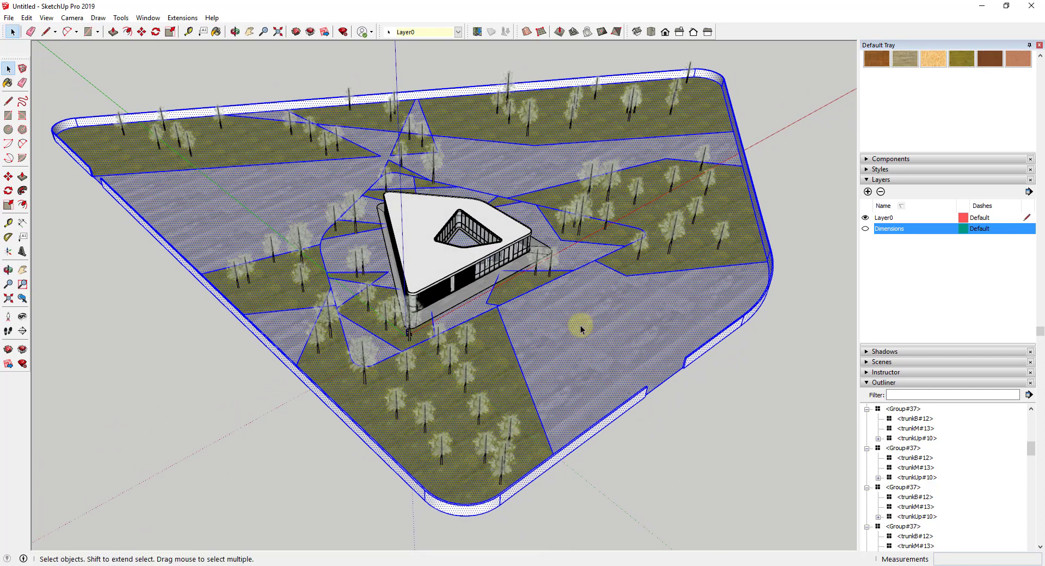
pyautogui.rightClick(574, 327)
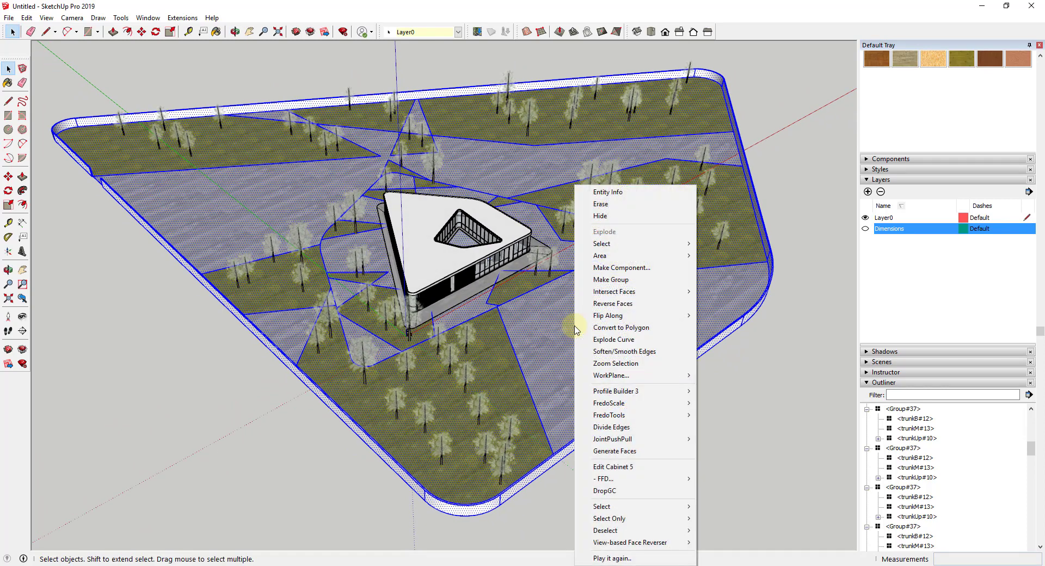
pyautogui.click(625, 280)
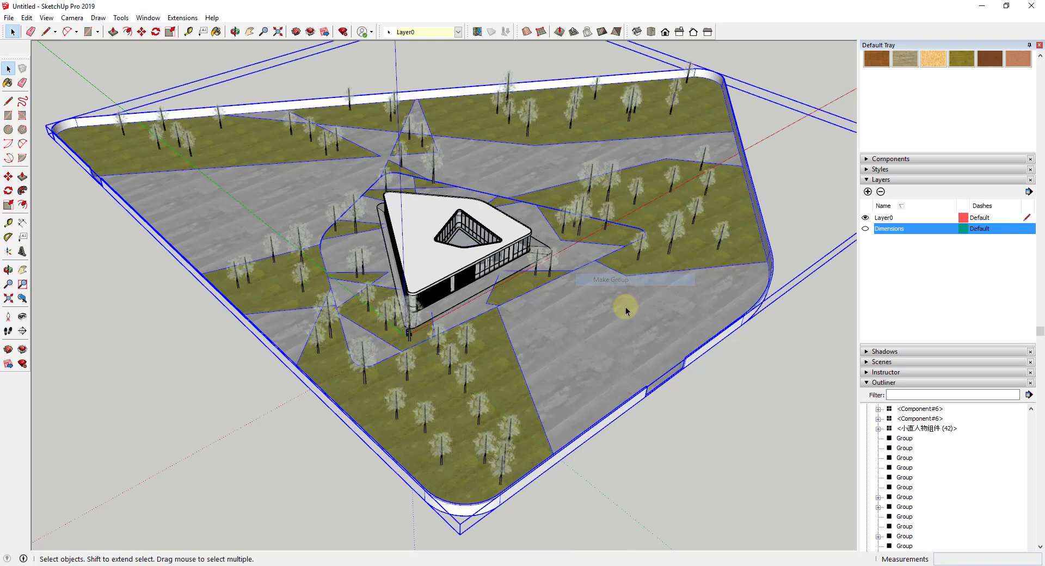
pyautogui.moveTo(693, 403); pyautogui.dragTo(615, 314, button='middle')
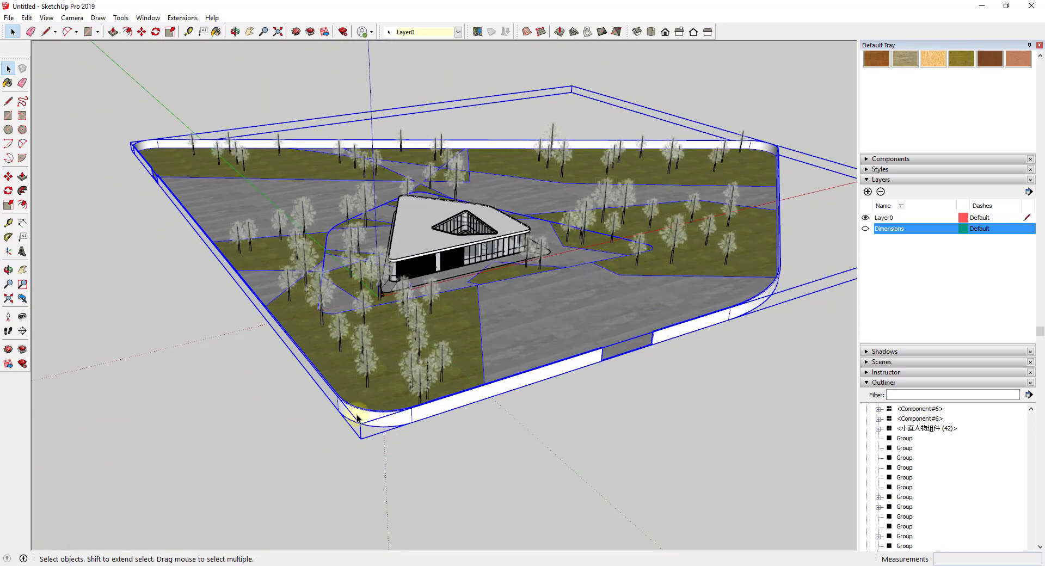
pyautogui.moveTo(438, 286); pyautogui.dragTo(464, 297, button='middle')
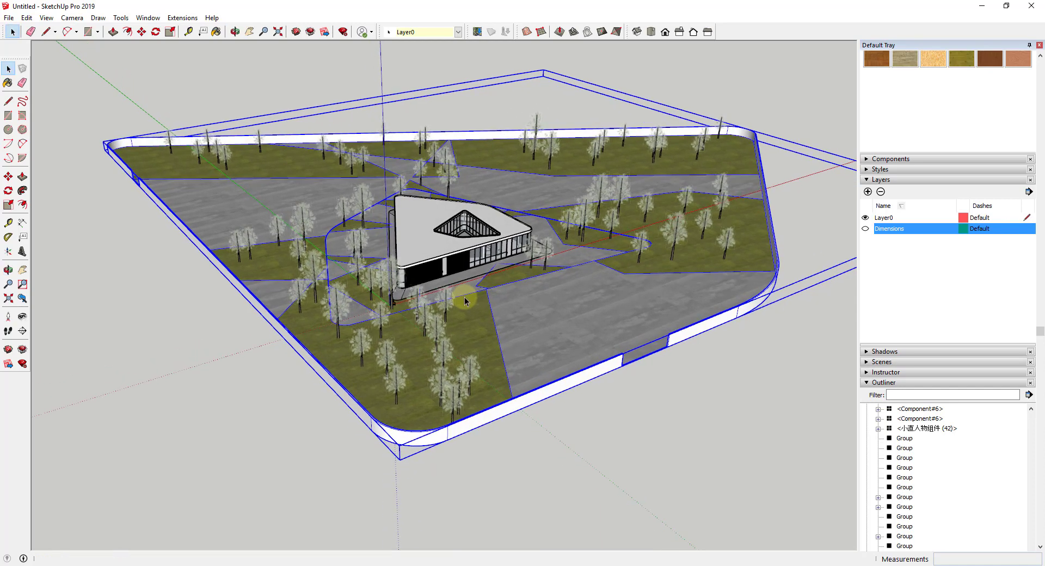